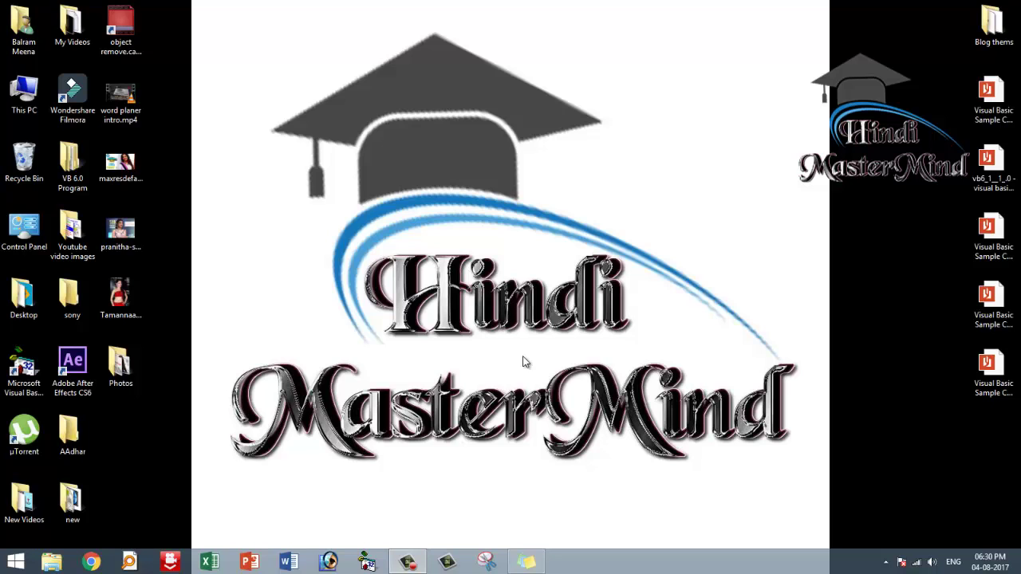
# - Launch Photoshop and open the beach photo 3.jpg from the Photos folder
pyautogui.click(328, 563)
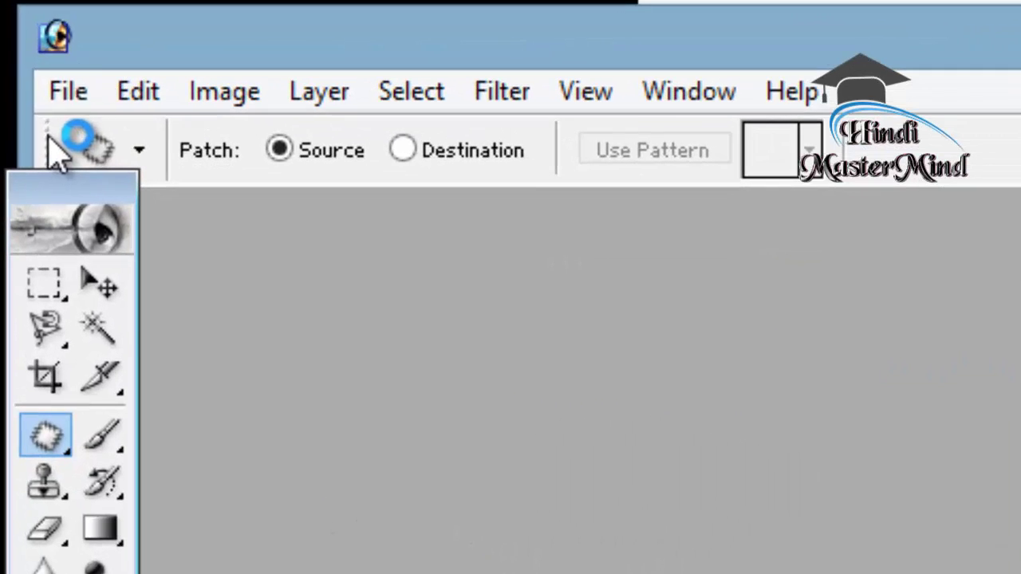
pyautogui.click(75, 94)
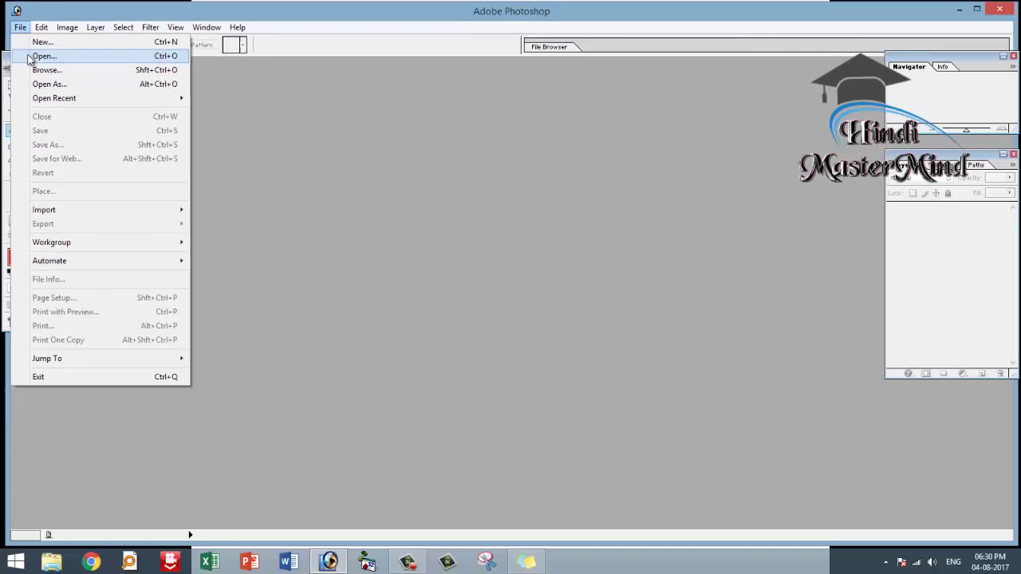
pyautogui.click(100, 196)
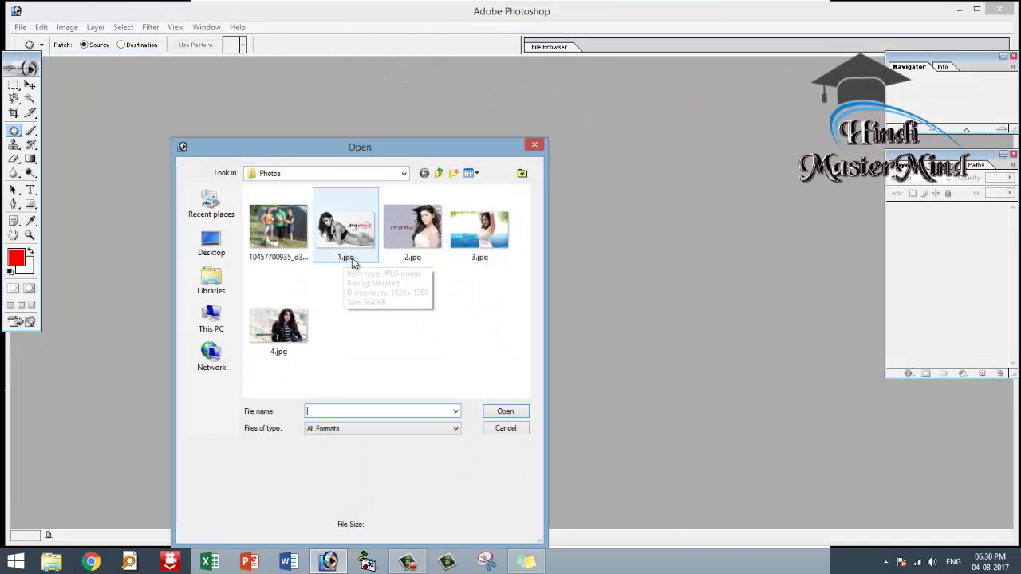
pyautogui.click(472, 250)
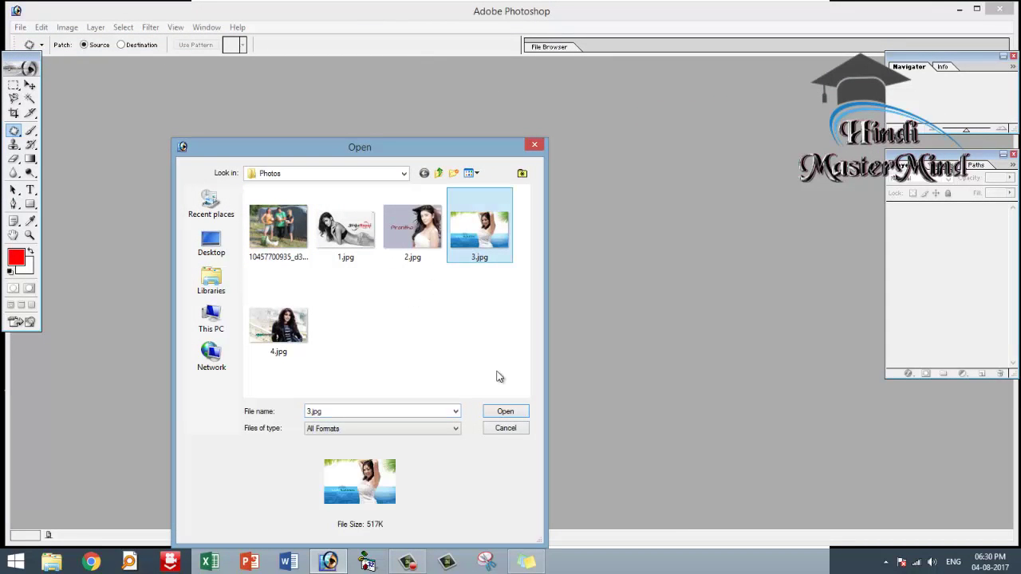
pyautogui.click(505, 411)
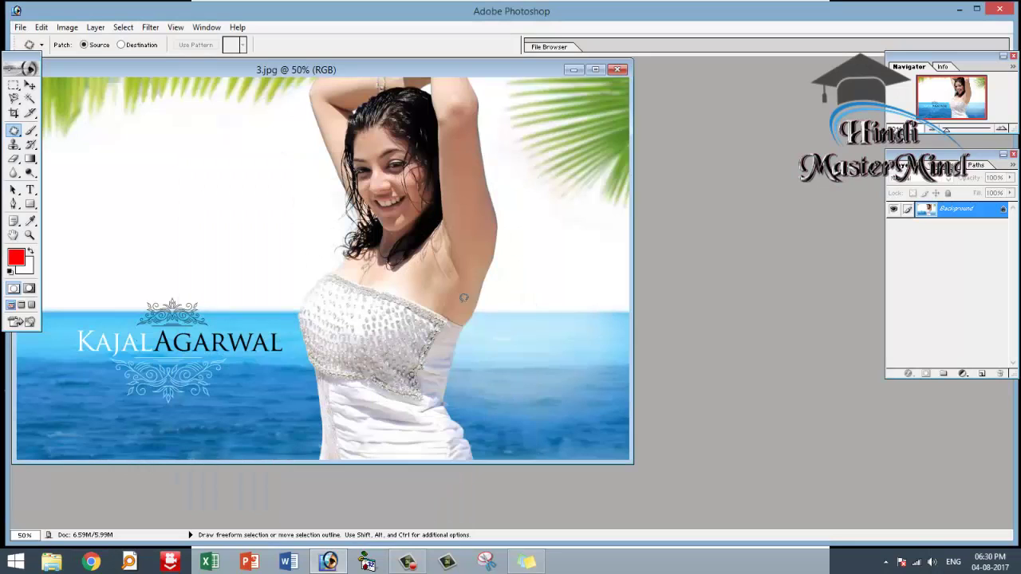
pyautogui.moveTo(353, 78)
pyautogui.mouseDown()
pyautogui.moveTo(406, 99)
pyautogui.moveTo(428, 91)
pyautogui.mouseUp()
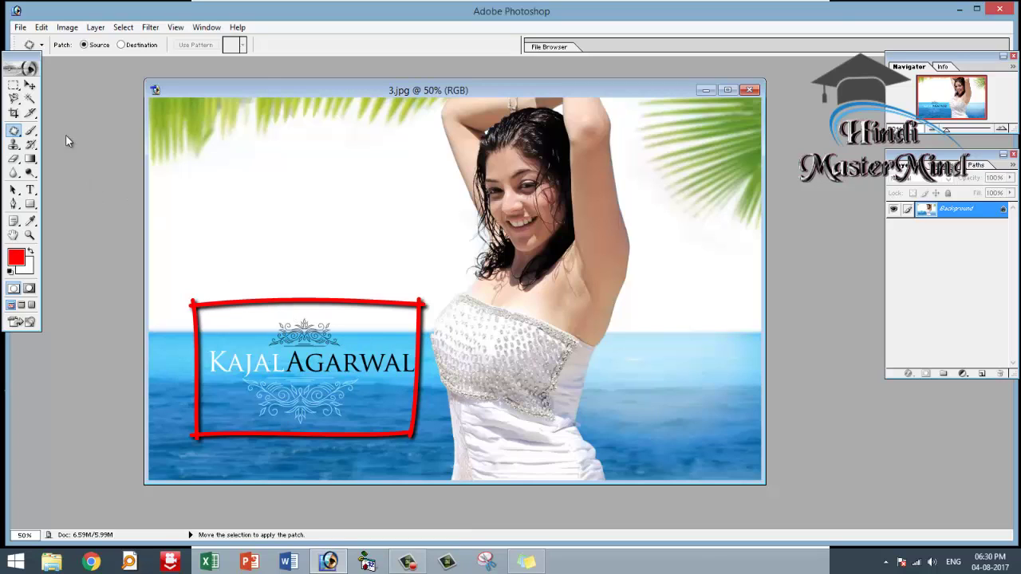
pyautogui.click(14, 84)
pyautogui.click(31, 84)
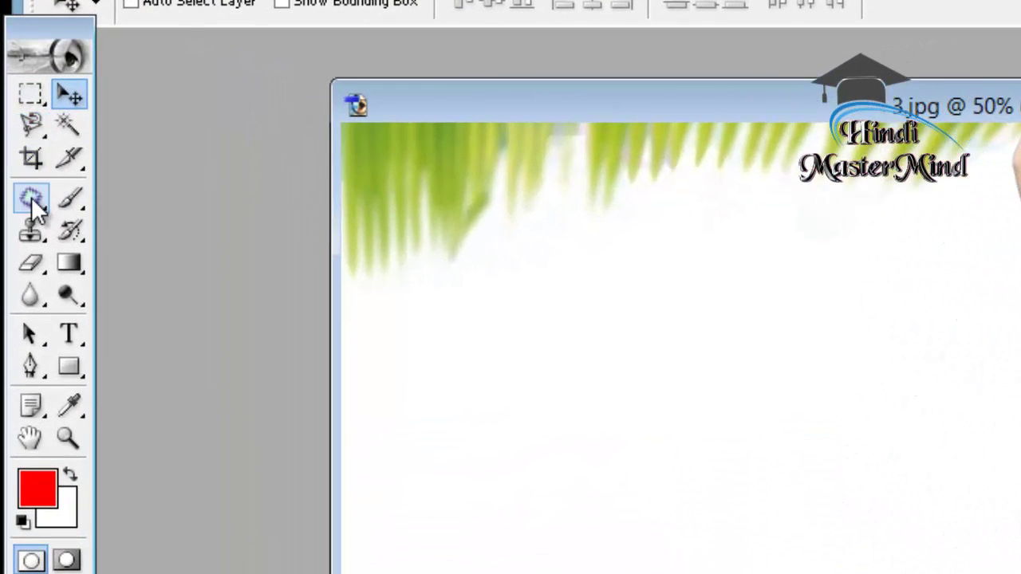
# - Use the Patch Tool to lasso KAJAL, drag it onto clean sea, and deselect
pyautogui.click(31, 197)
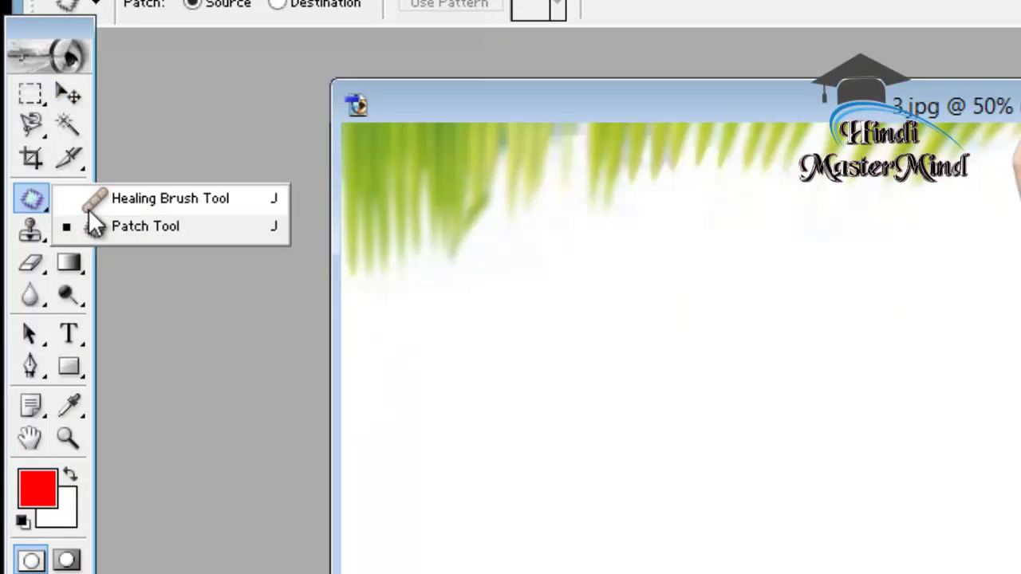
pyautogui.click(135, 227)
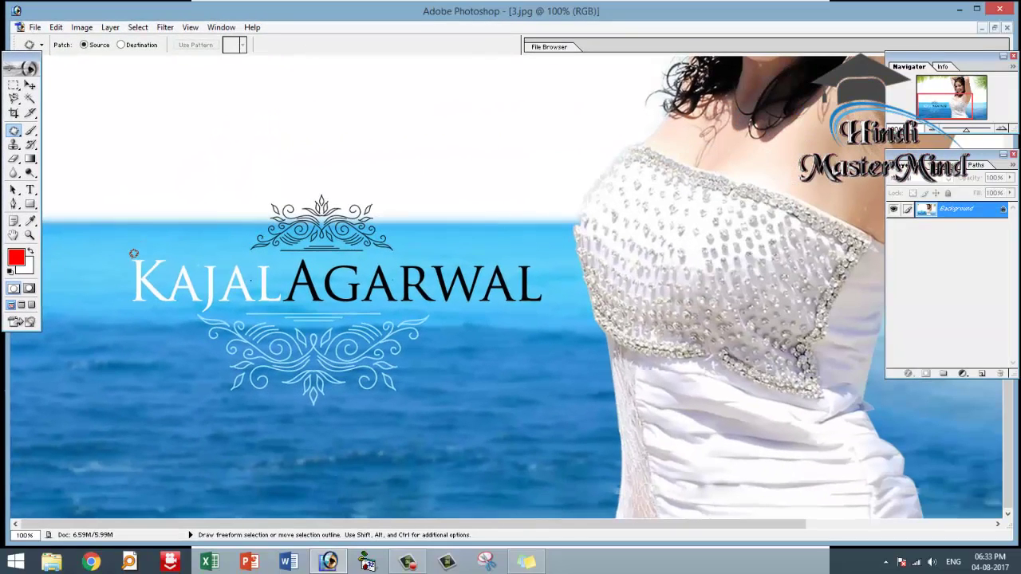
pyautogui.moveTo(136, 250)
pyautogui.mouseDown()
pyautogui.moveTo(271, 253)
pyautogui.moveTo(287, 281)
pyautogui.mouseUp()
pyautogui.moveTo(197, 309)
pyautogui.mouseDown()
pyautogui.moveTo(120, 295)
pyautogui.moveTo(130, 253)
pyautogui.mouseUp()
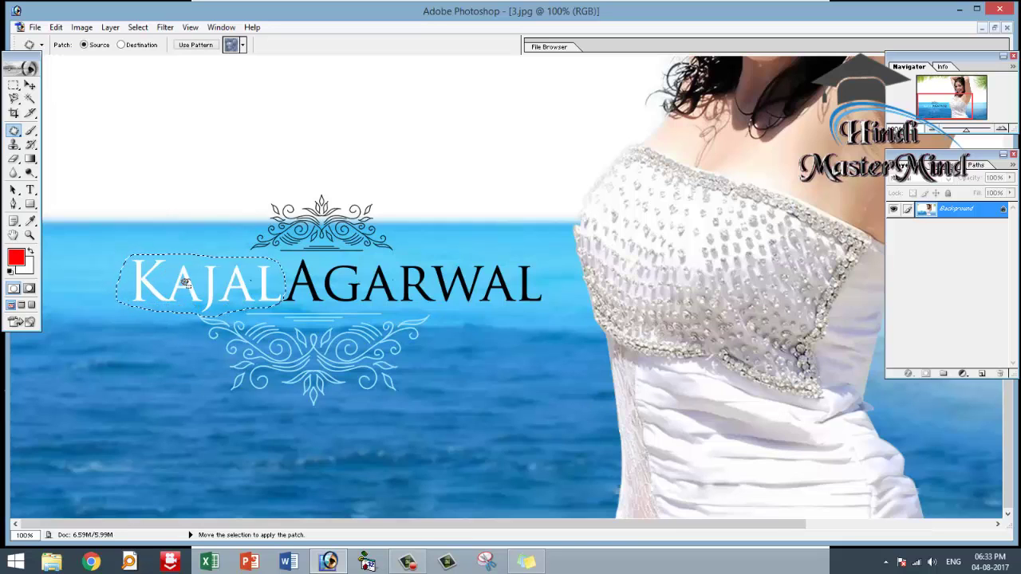
pyautogui.hotkey('ctrl', '-')
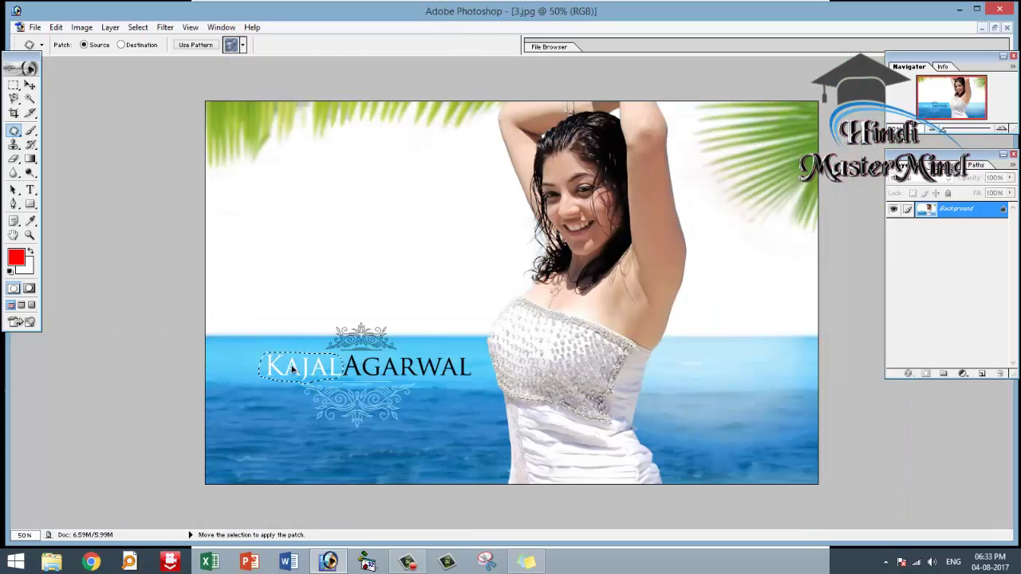
pyautogui.moveTo(293, 369); pyautogui.dragTo(721, 365)
pyautogui.moveTo(735, 368); pyautogui.dragTo(740, 363)
pyautogui.click(268, 382)
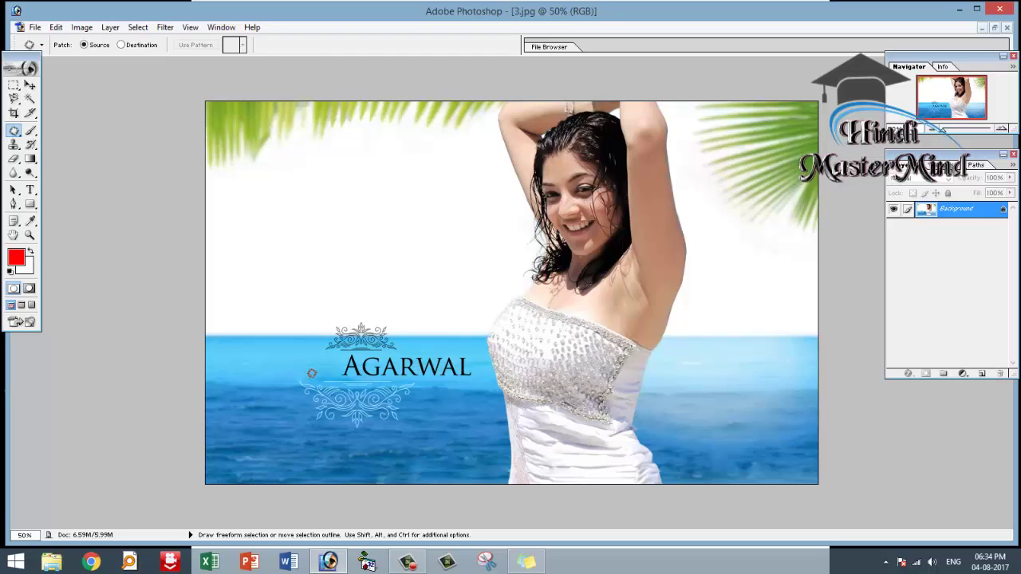
# - Patch the word AGARWAL onto clean sea to the right and deselect
pyautogui.hotkey('ctrl', '+')
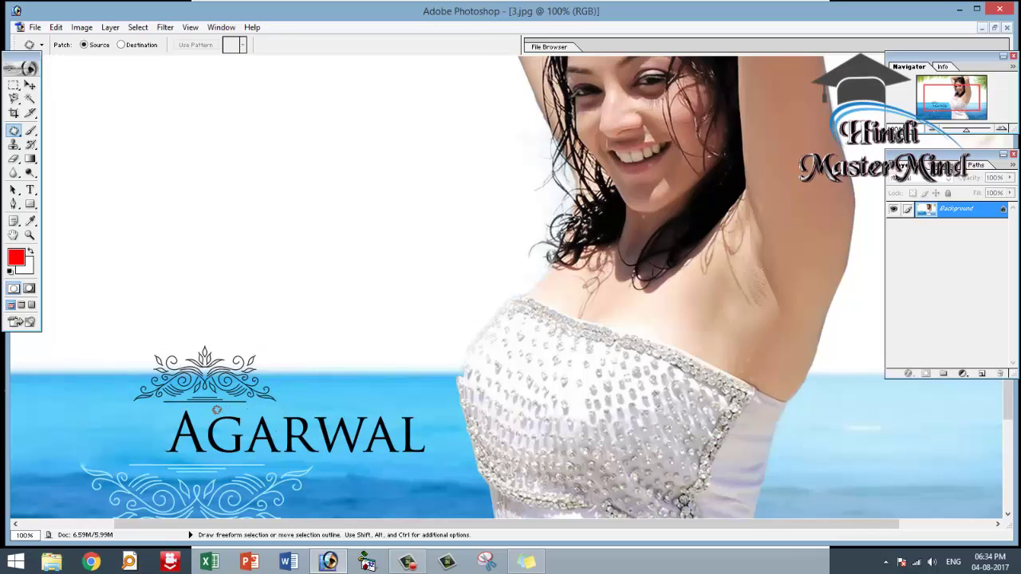
pyautogui.moveTo(199, 403)
pyautogui.mouseDown()
pyautogui.moveTo(433, 423)
pyautogui.moveTo(433, 452)
pyautogui.moveTo(164, 453)
pyautogui.moveTo(174, 407)
pyautogui.mouseUp()
pyautogui.hotkey('ctrl', '-')
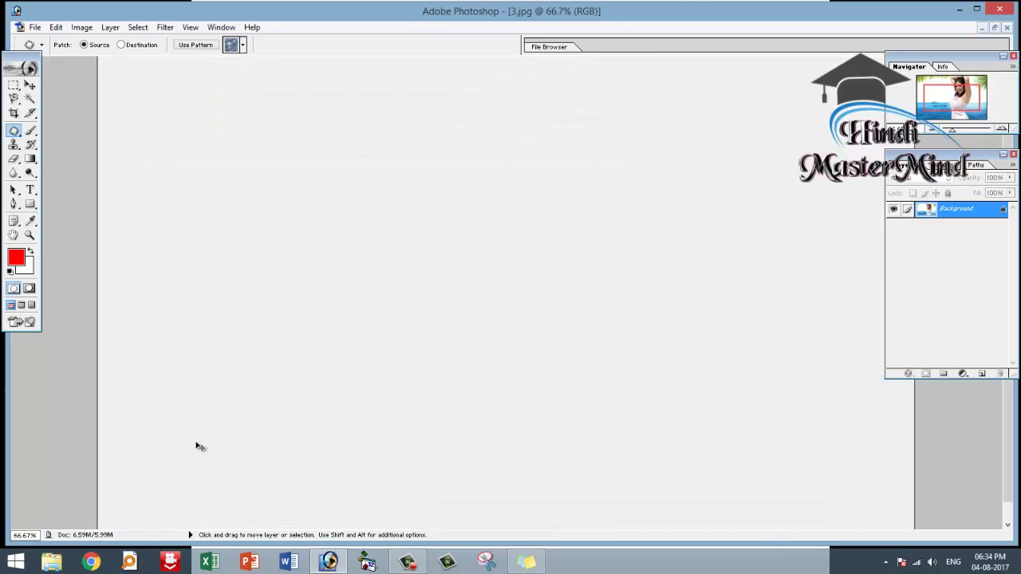
pyautogui.hotkey('ctrl', '-')
pyautogui.moveTo(383, 372); pyautogui.dragTo(714, 365)
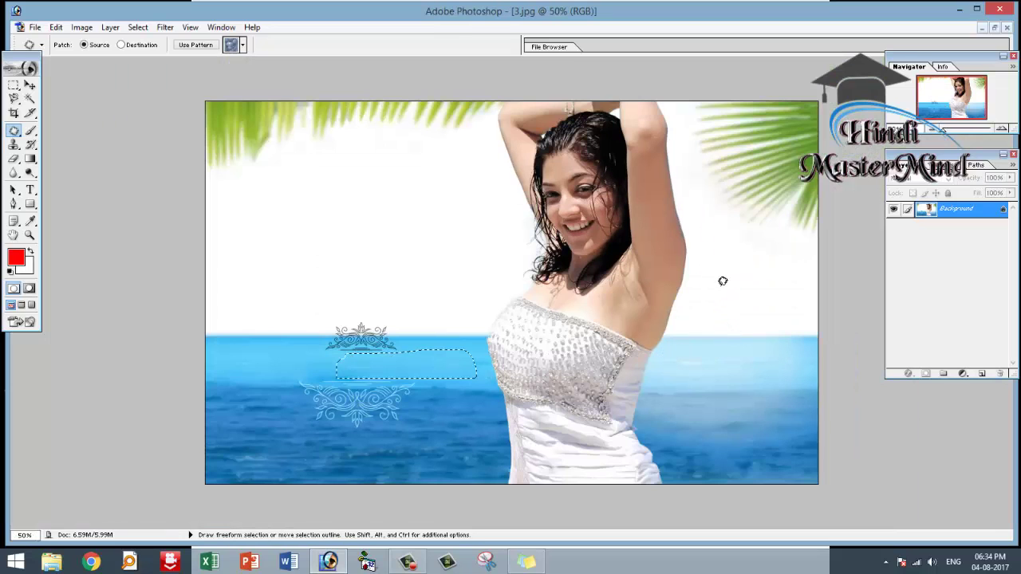
pyautogui.click(428, 393)
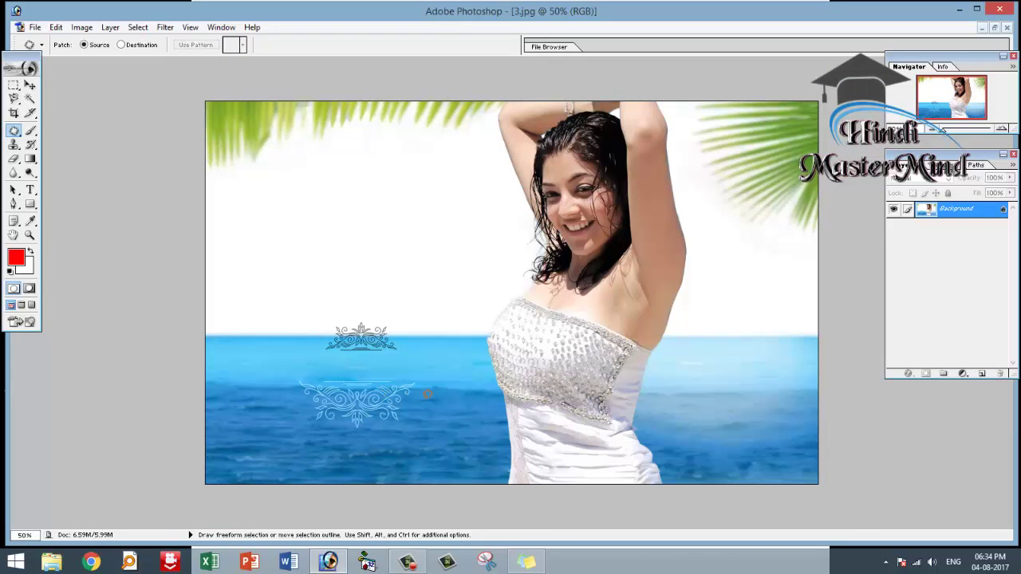
# - Patch out the upper ornament at 100% zoom, deselect, and zoom back out
pyautogui.hotkey('ctrl', '+')
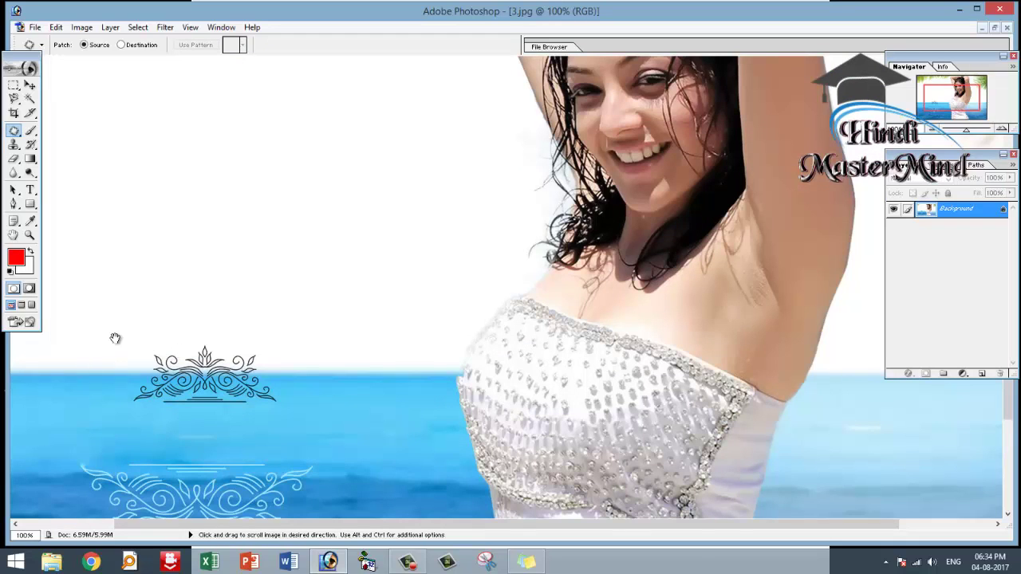
pyautogui.moveTo(159, 337)
pyautogui.mouseDown()
pyautogui.moveTo(276, 338)
pyautogui.moveTo(376, 402)
pyautogui.moveTo(251, 403)
pyautogui.moveTo(244, 369)
pyautogui.moveTo(273, 339)
pyautogui.moveTo(263, 371)
pyautogui.moveTo(128, 370)
pyautogui.mouseUp()
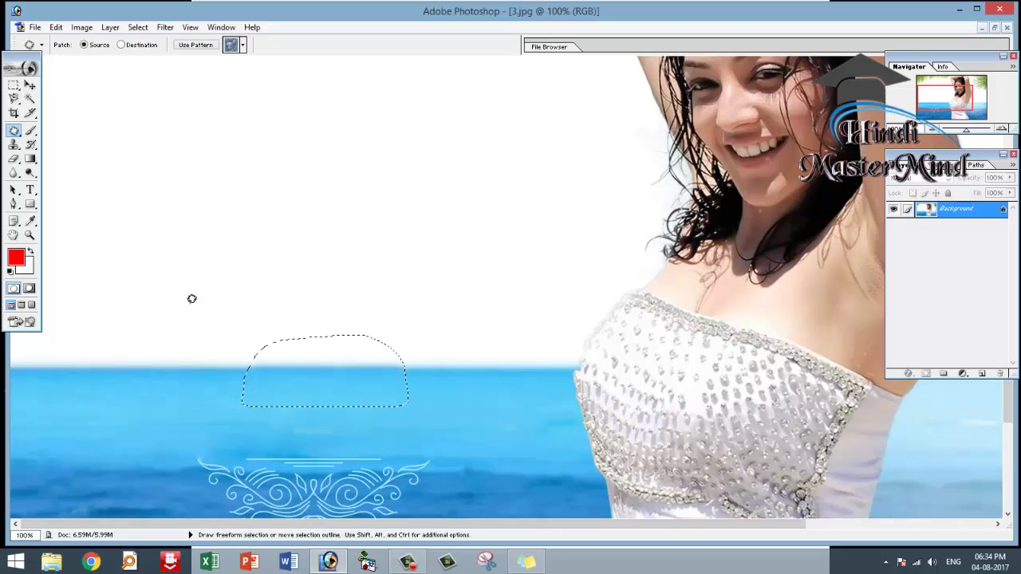
pyautogui.click(394, 415)
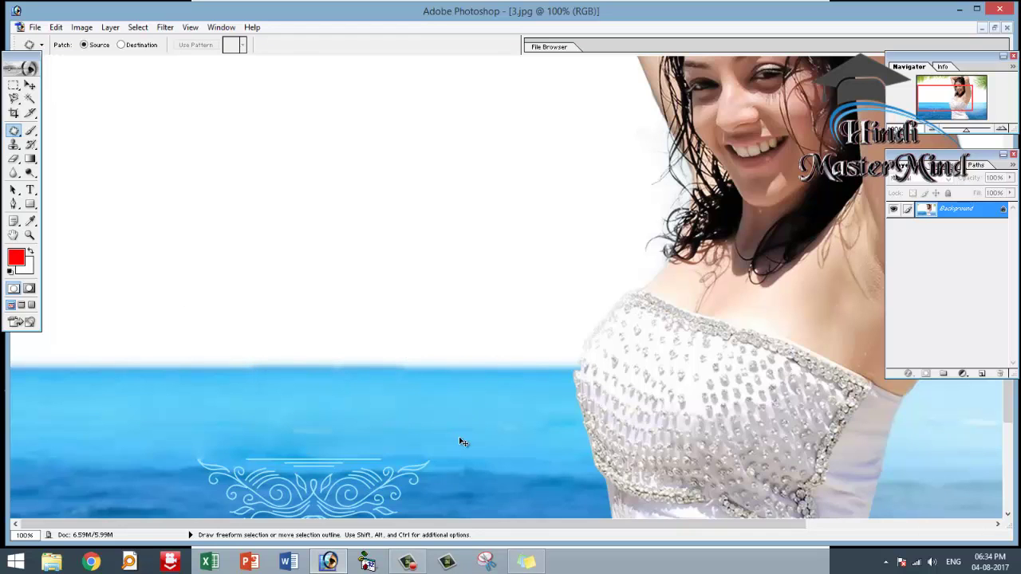
pyautogui.hotkey('ctrl', '-')
pyautogui.hotkey('ctrl', '-')
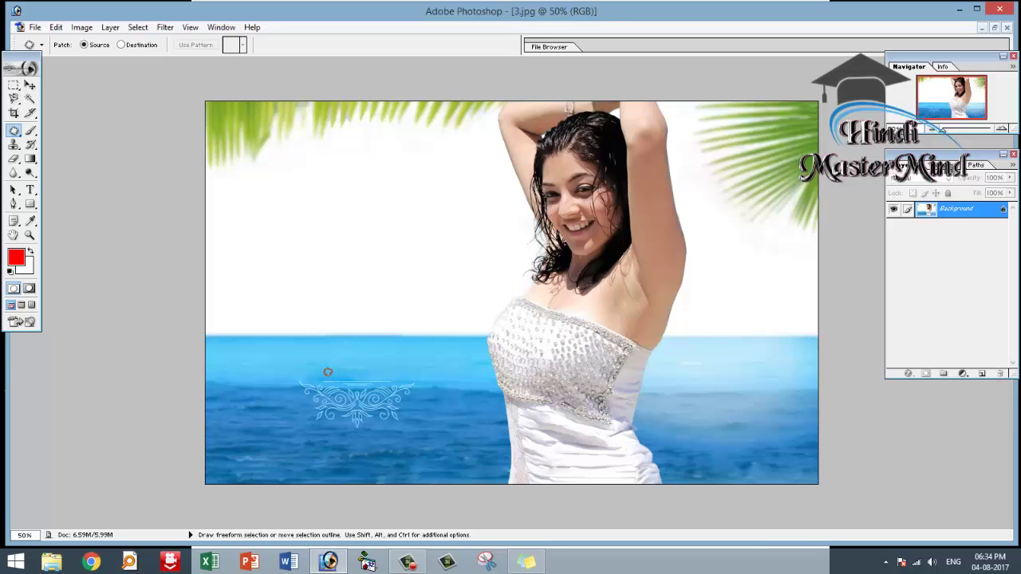
# - Patch out the lower ornament and deselect
pyautogui.moveTo(327, 372); pyautogui.dragTo(300, 371)
pyautogui.moveTo(337, 432); pyautogui.dragTo(421, 422)
pyautogui.moveTo(437, 380)
pyautogui.mouseDown()
pyautogui.moveTo(328, 373)
pyautogui.moveTo(718, 411)
pyautogui.mouseUp()
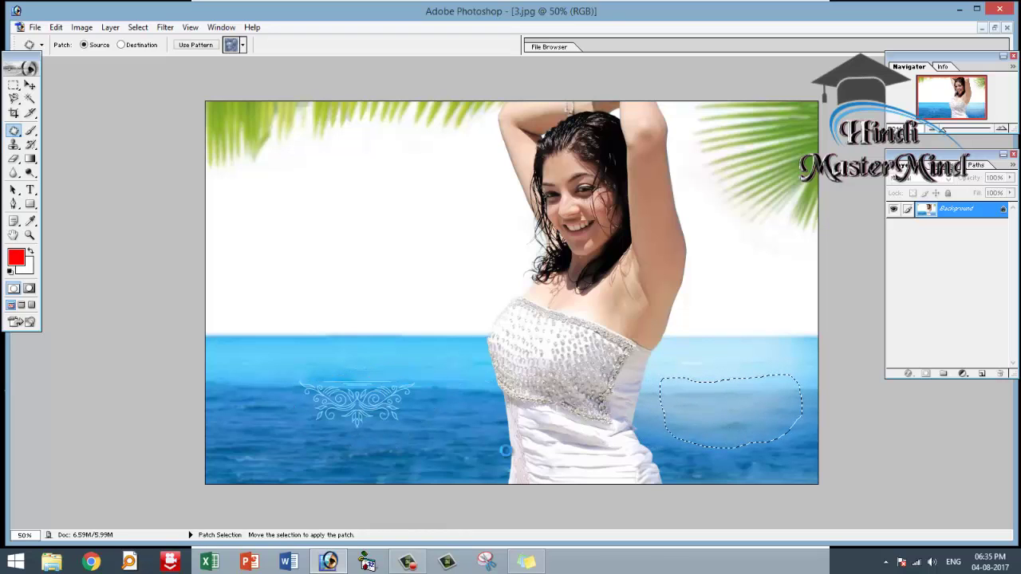
pyautogui.hotkey('ctrl', 'd')
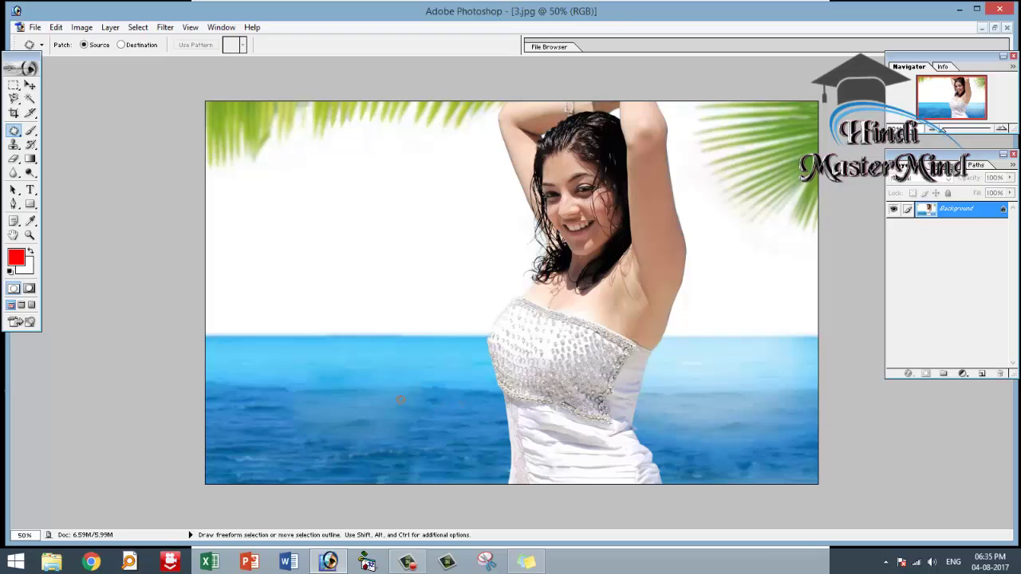
# - Patch the blotchy water onto cleaner sea and outline another uneven spot
pyautogui.moveTo(338, 389); pyautogui.dragTo(403, 388)
pyautogui.moveTo(402, 432)
pyautogui.mouseDown()
pyautogui.moveTo(331, 455)
pyautogui.moveTo(277, 414)
pyautogui.mouseUp()
pyautogui.moveTo(319, 388); pyautogui.dragTo(320, 389)
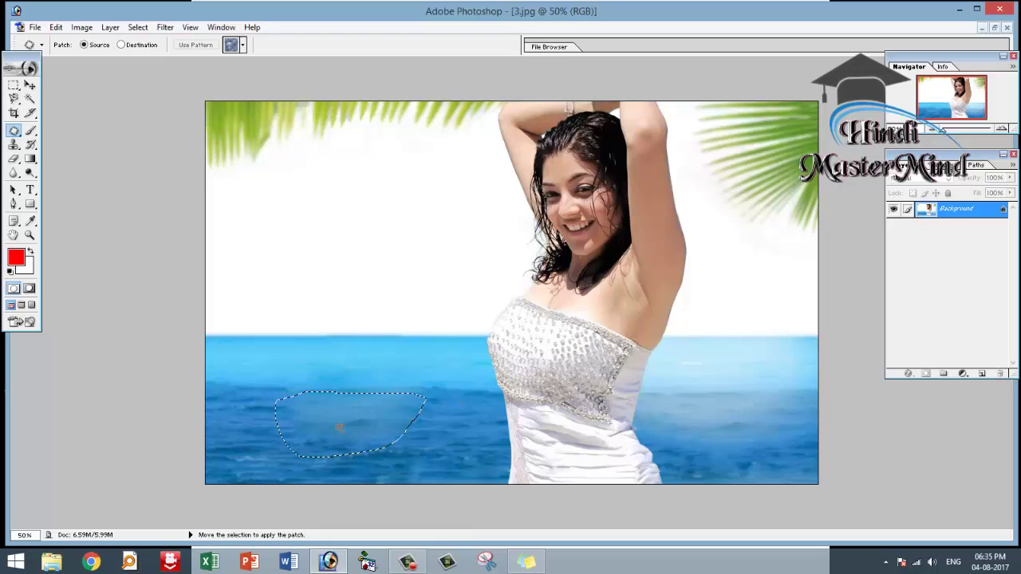
pyautogui.moveTo(302, 443); pyautogui.dragTo(379, 464)
pyautogui.moveTo(296, 437); pyautogui.dragTo(297, 438)
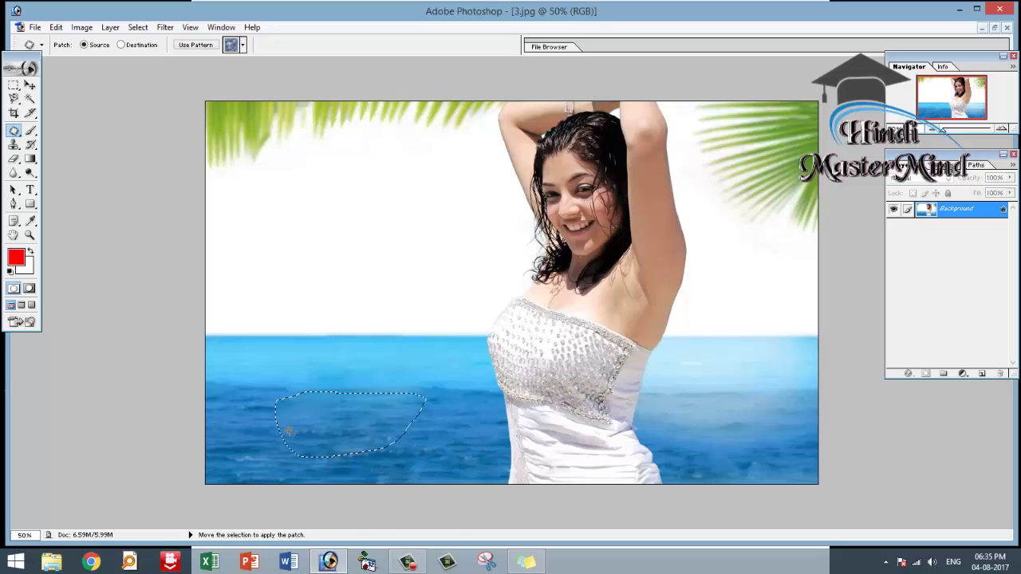
pyautogui.hotkey('ctrl', 'd')
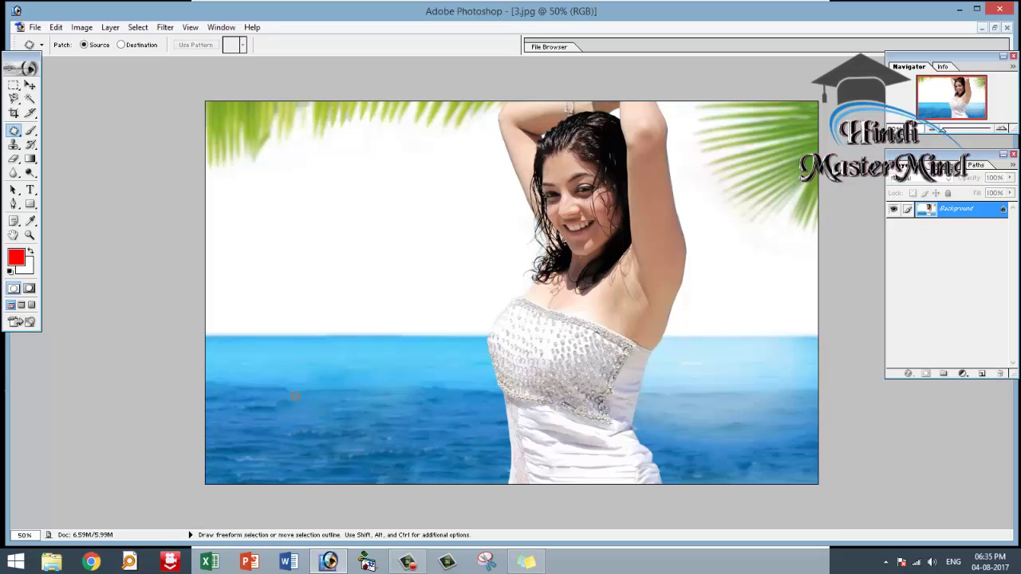
pyautogui.moveTo(285, 415)
pyautogui.mouseDown()
pyautogui.moveTo(281, 392)
pyautogui.moveTo(246, 417)
pyautogui.mouseUp()
# - Zoom out and back to fit to review the cleaned beach photo
pyautogui.hotkey('ctrl', '-')
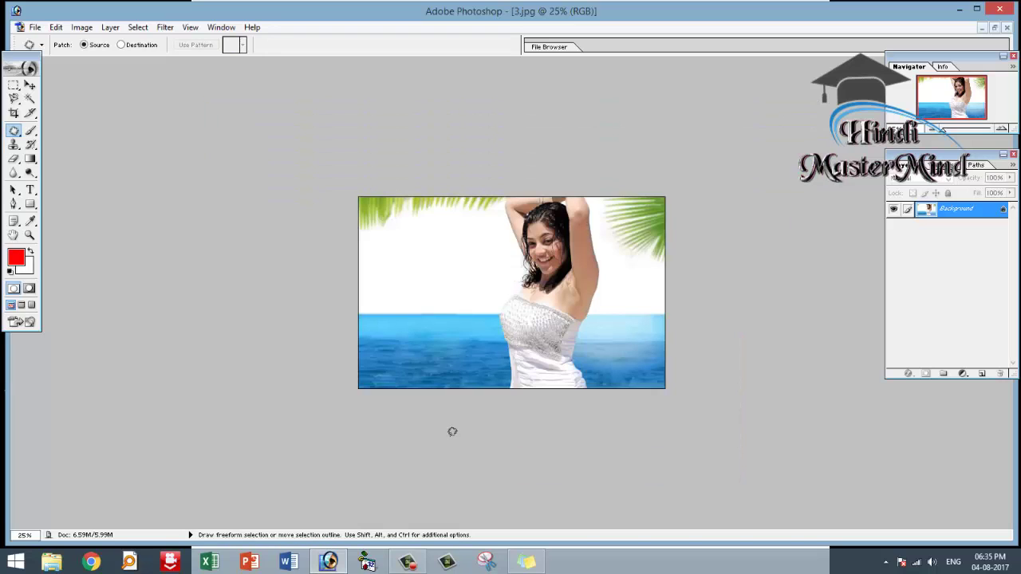
pyautogui.hotkey('ctrl', '0')
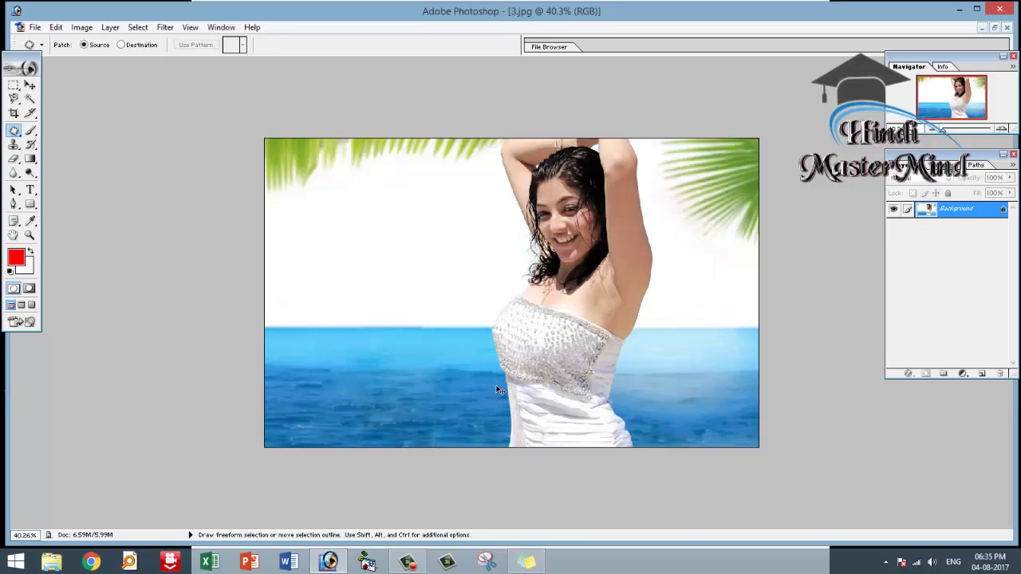
pyautogui.hotkey('ctrl', '-')
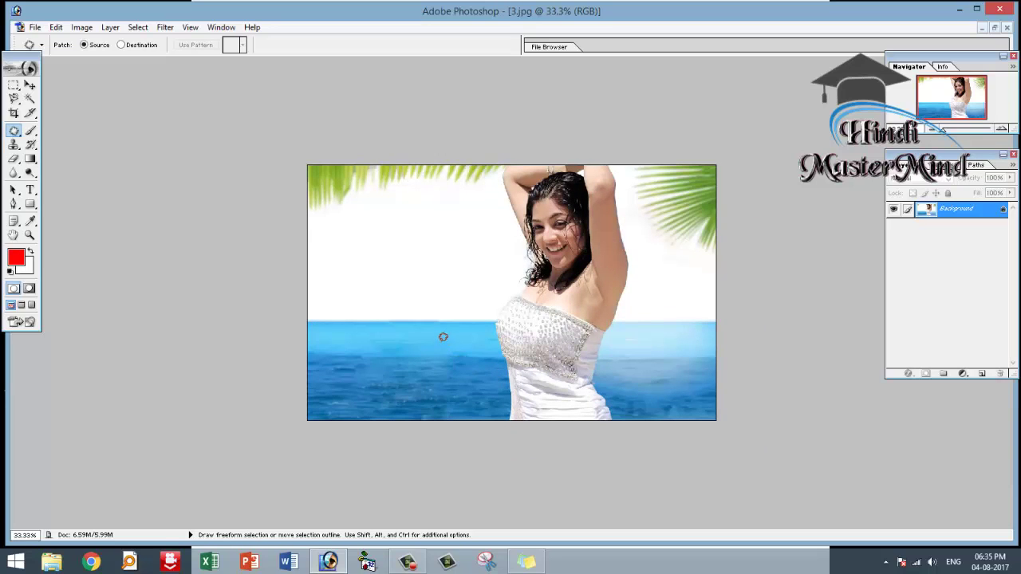
# - Minimise the beach photo, open 2.jpg, and maximise its document window
pyautogui.click(982, 28)
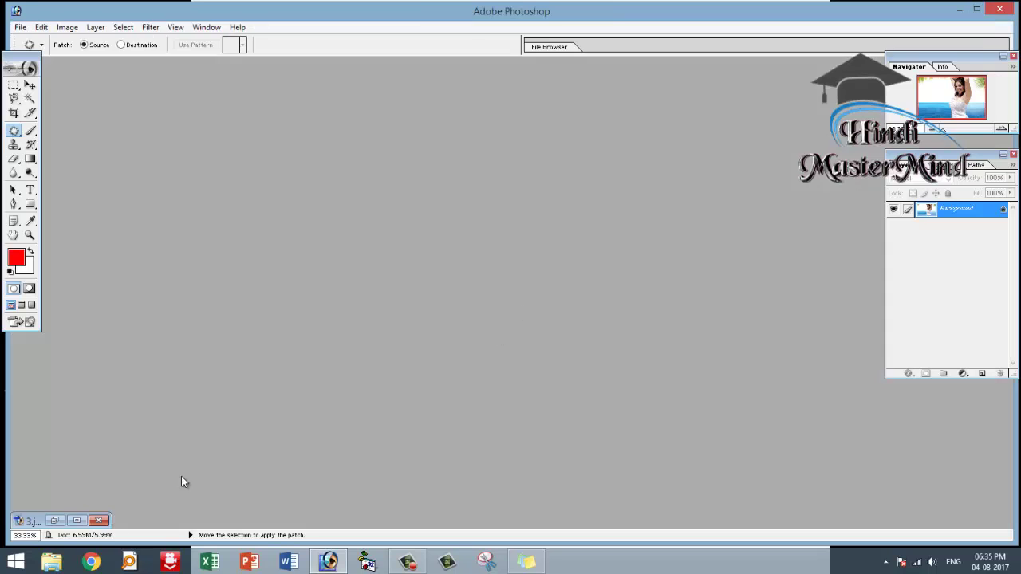
pyautogui.click(20, 28)
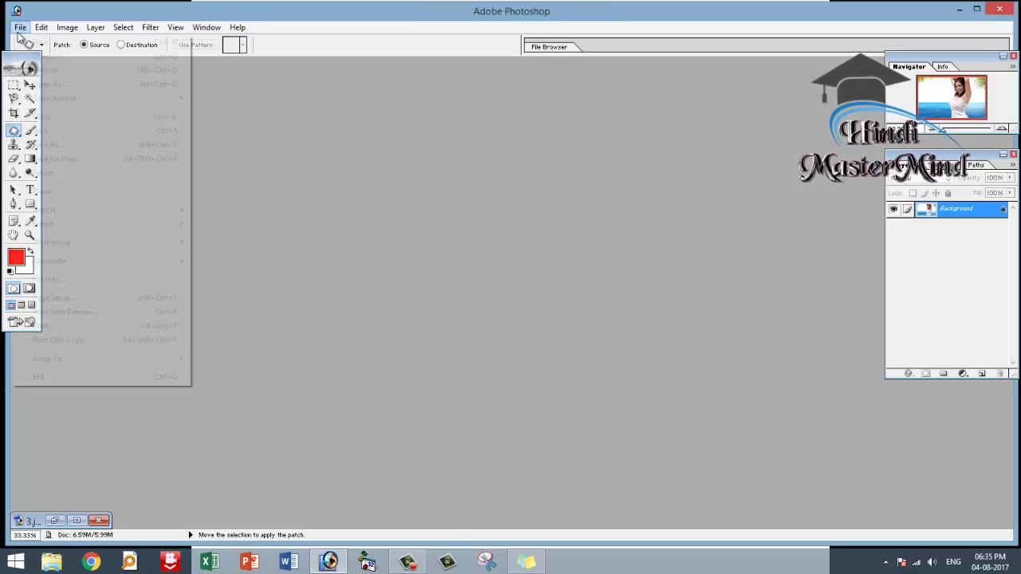
pyautogui.click(44, 56)
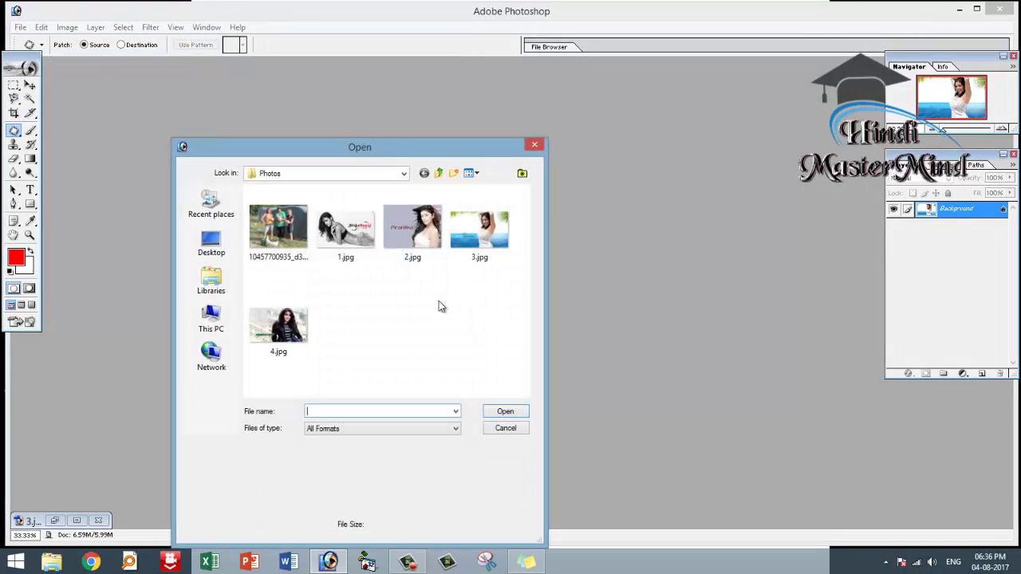
pyautogui.click(425, 257)
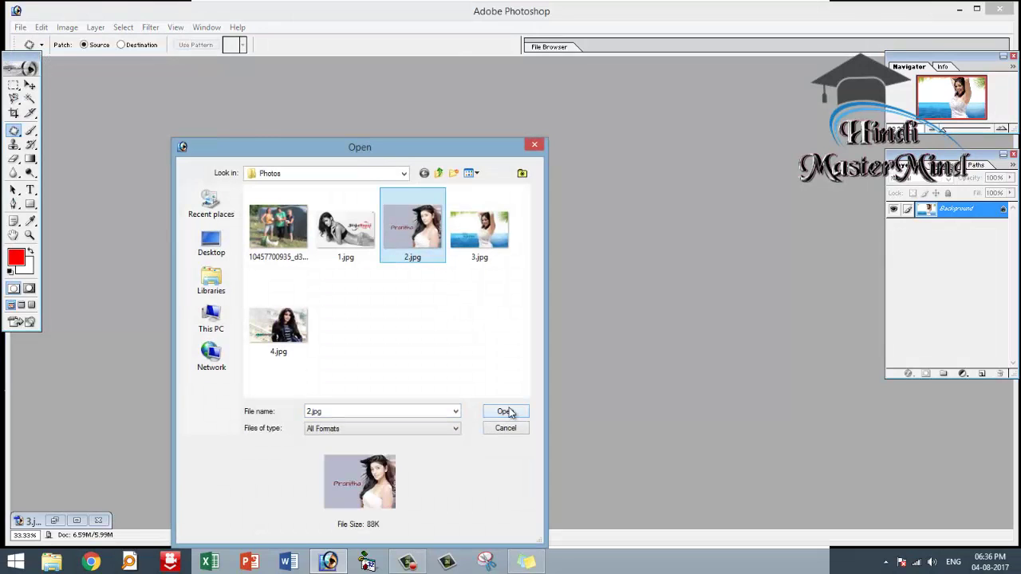
pyautogui.click(507, 412)
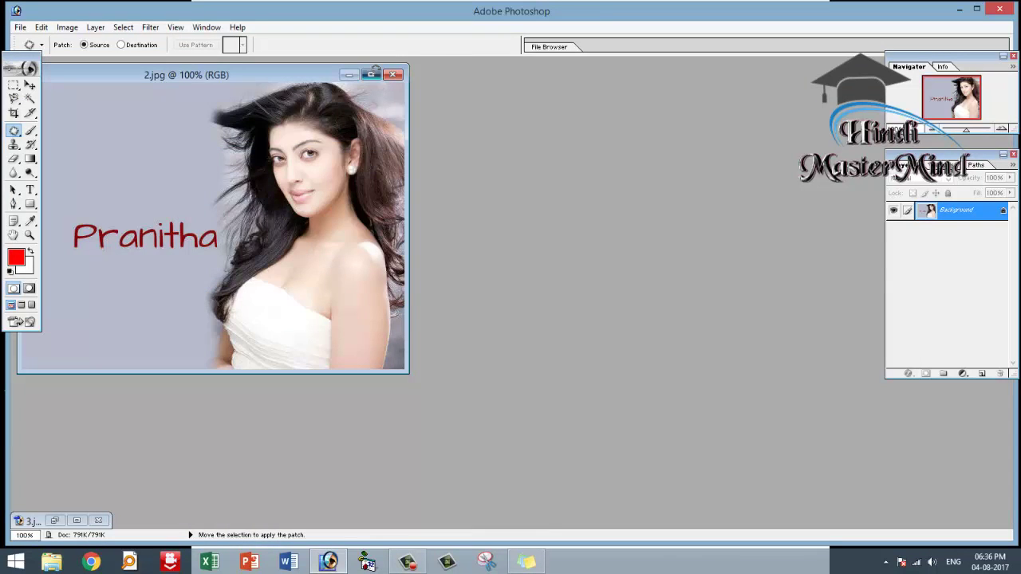
pyautogui.click(371, 75)
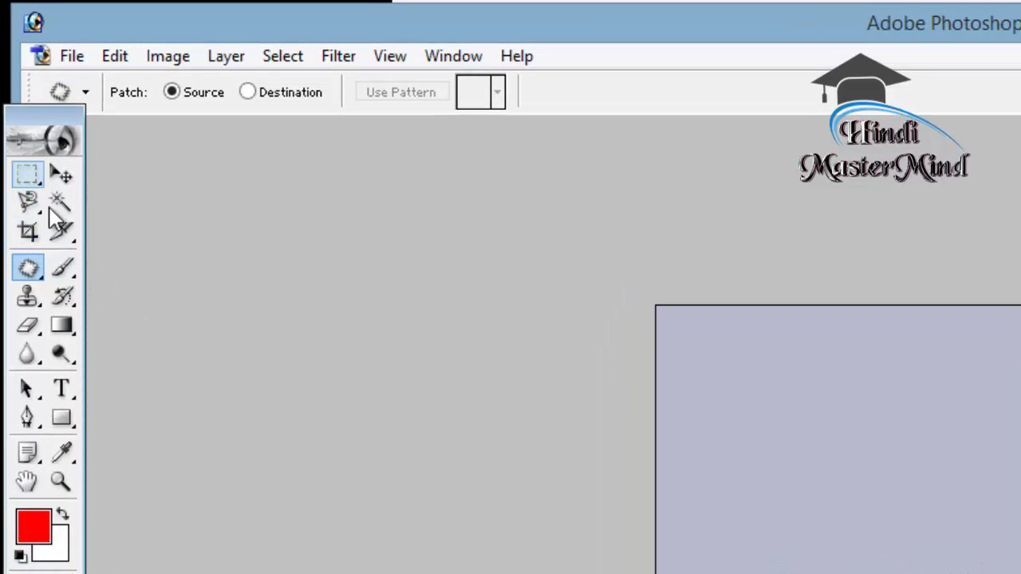
# - Marquee-select the red name and sample backdrop blue-grey B7BACB as background colour
pyautogui.click(29, 177)
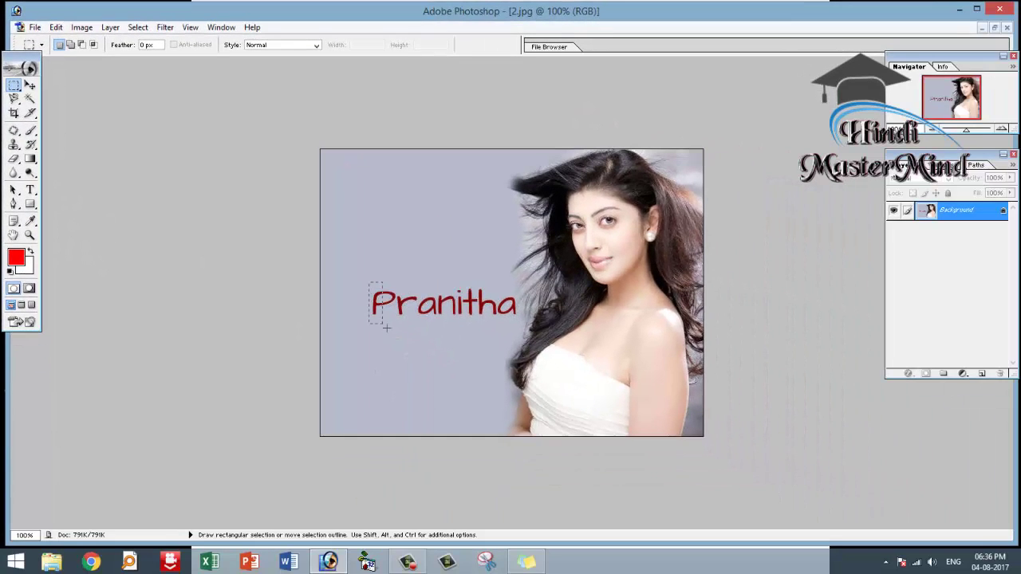
pyautogui.moveTo(386, 327); pyautogui.dragTo(520, 332)
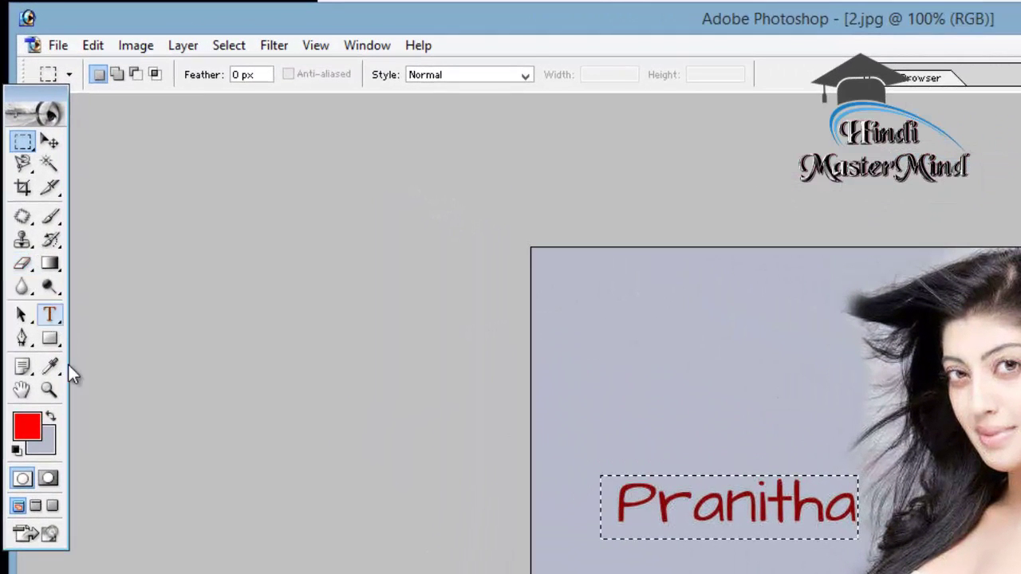
pyautogui.click(49, 450)
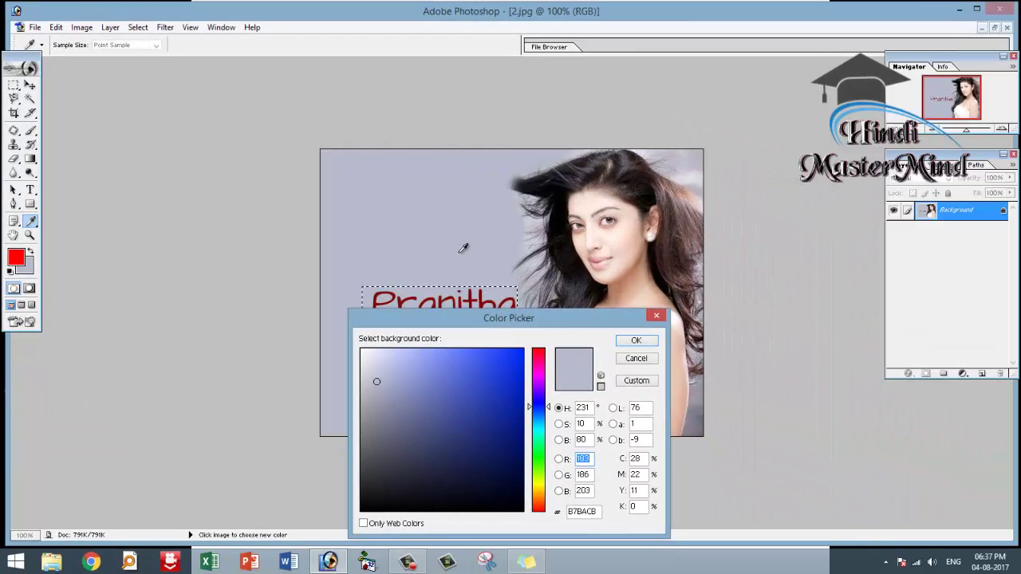
pyautogui.click(636, 341)
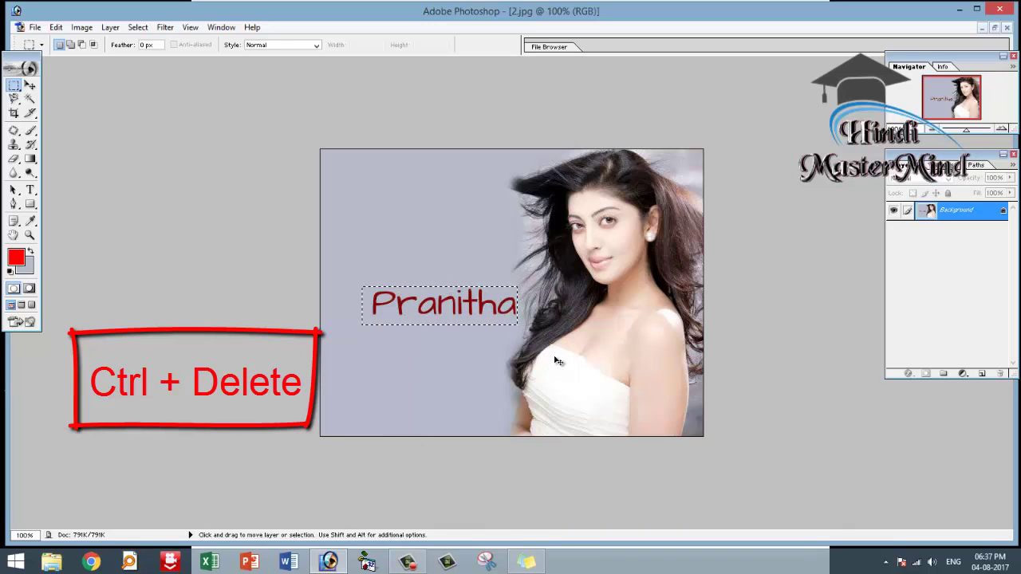
# - Fill the selected name with blue-grey, deselect, and minimise 2.jpg
pyautogui.hotkey('ctrl', 'Delete')
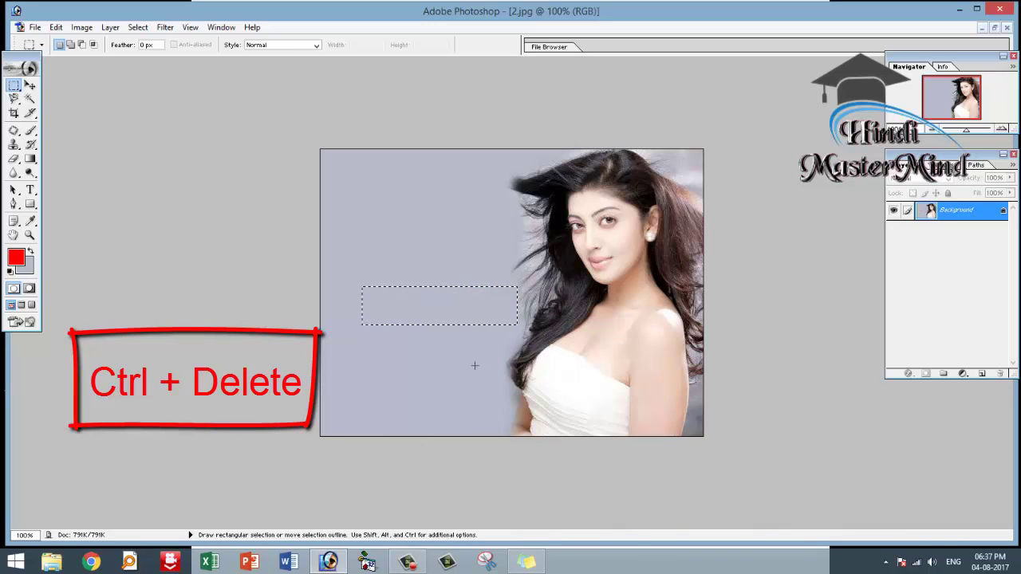
pyautogui.click(474, 365)
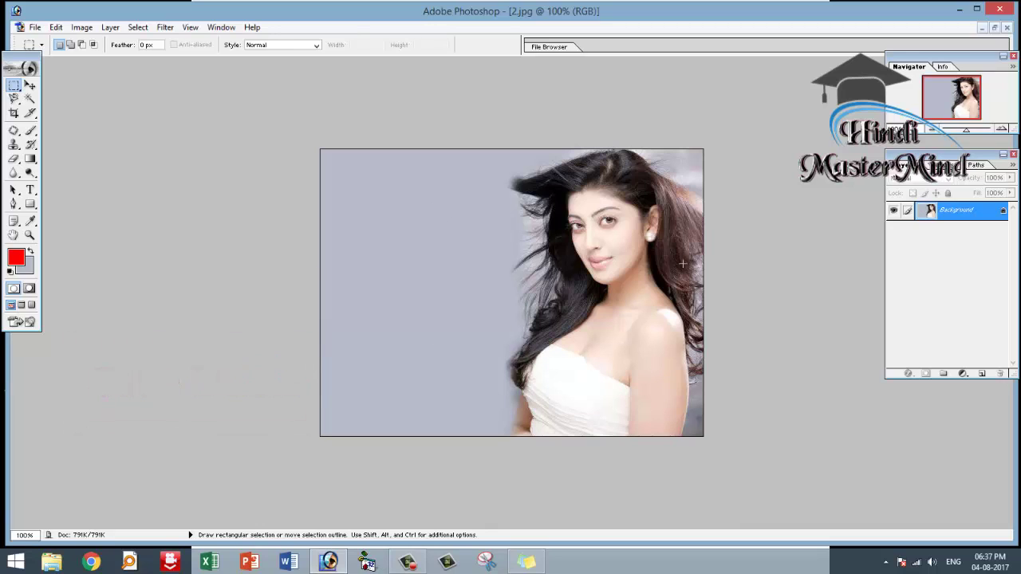
pyautogui.click(982, 28)
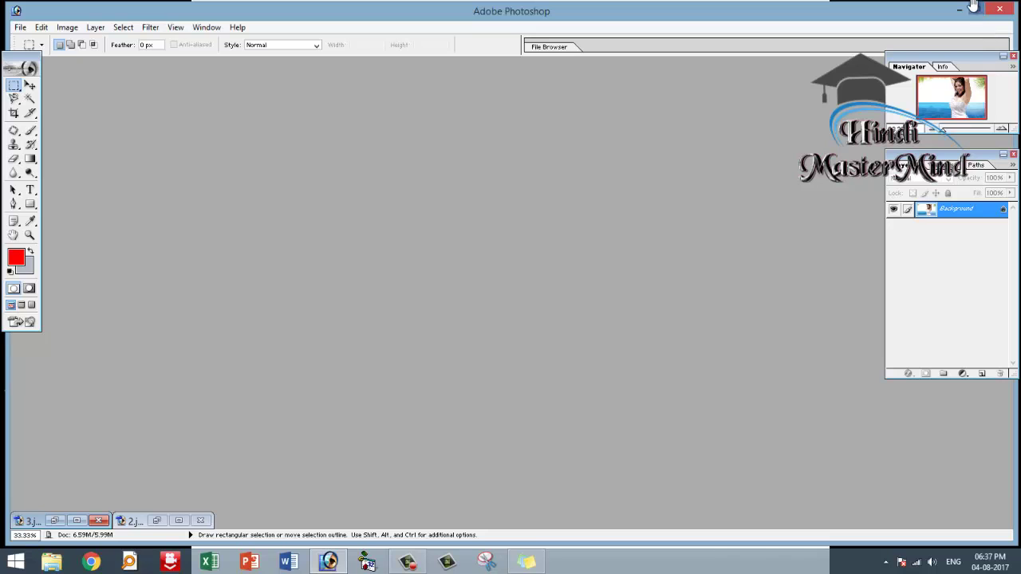
# - Open the black-and-white photo 1.jpg from the Photos folder
pyautogui.click(20, 27)
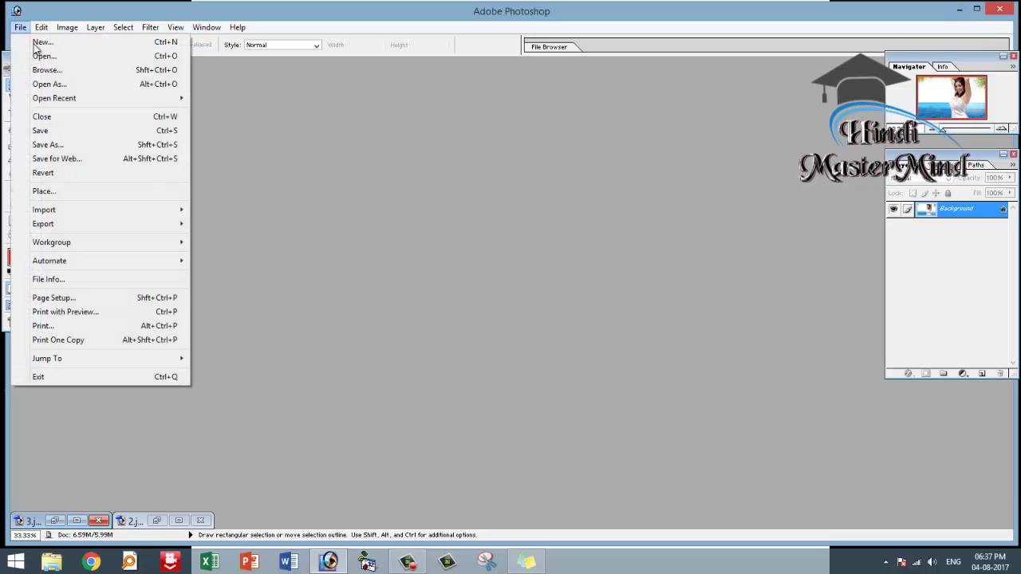
pyautogui.click(44, 56)
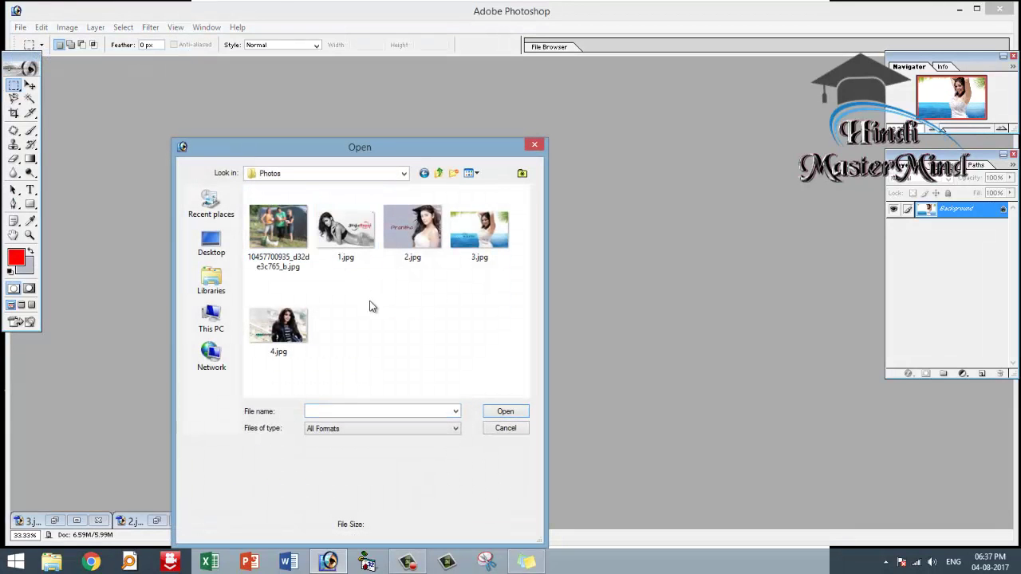
pyautogui.click(346, 230)
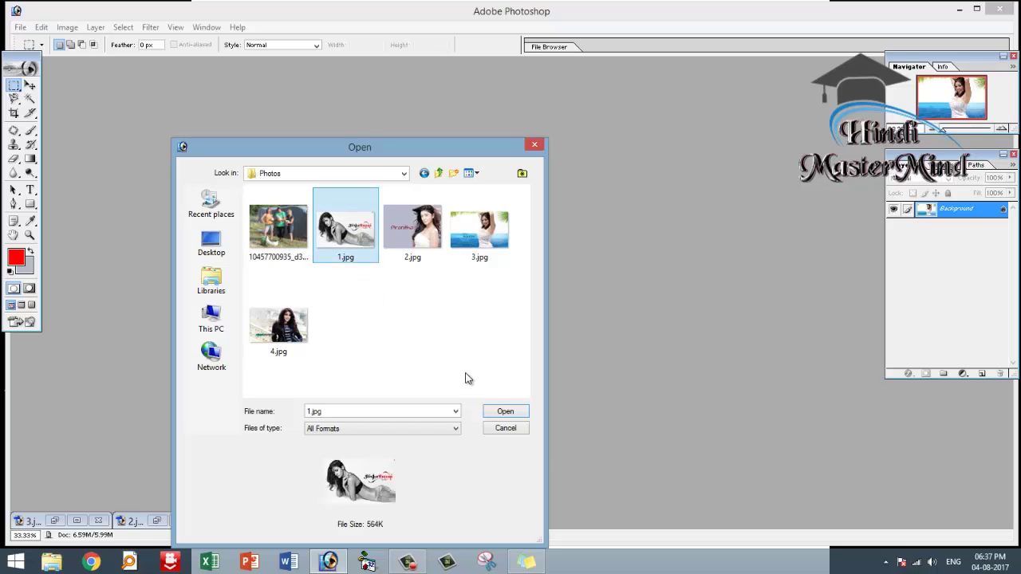
pyautogui.click(495, 412)
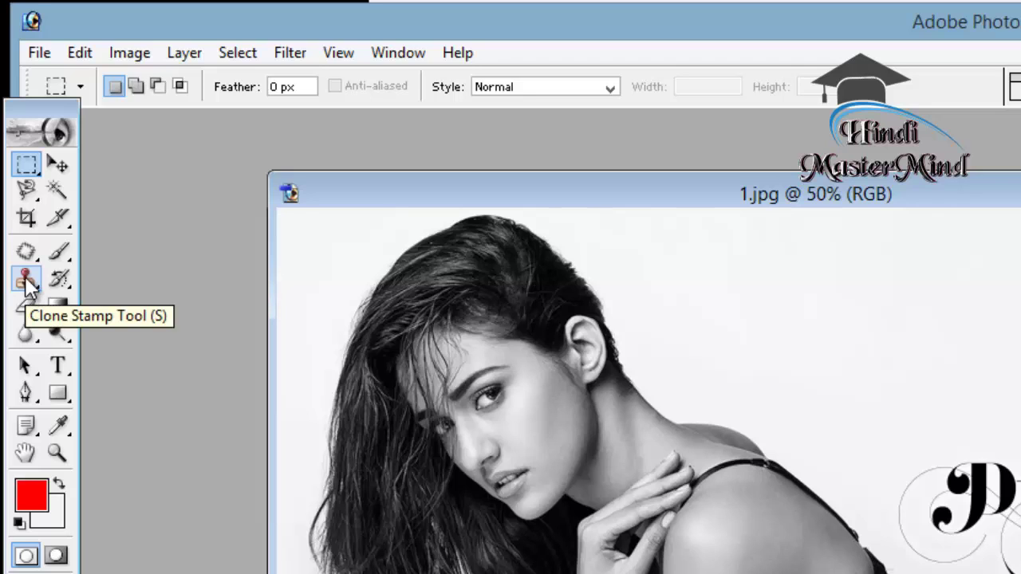
# - Select the Clone Stamp Tool with a 171 px master diameter brush
pyautogui.click(26, 281)
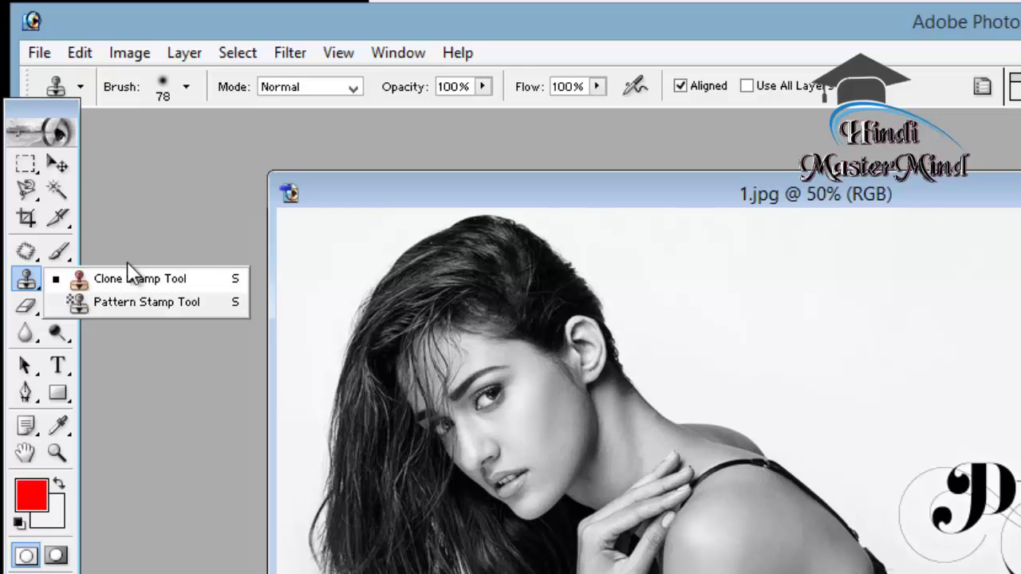
pyautogui.click(131, 279)
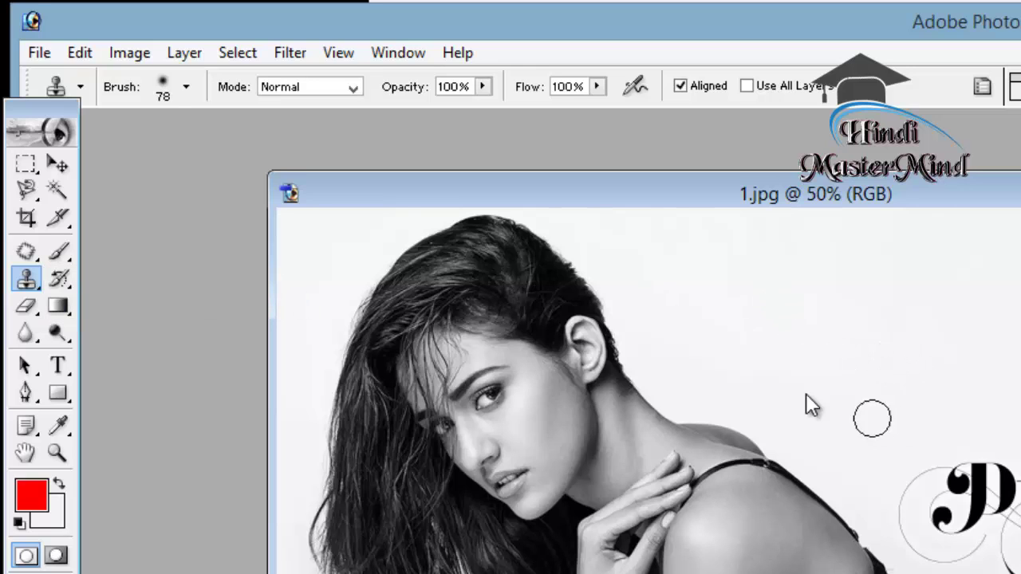
pyautogui.click(186, 89)
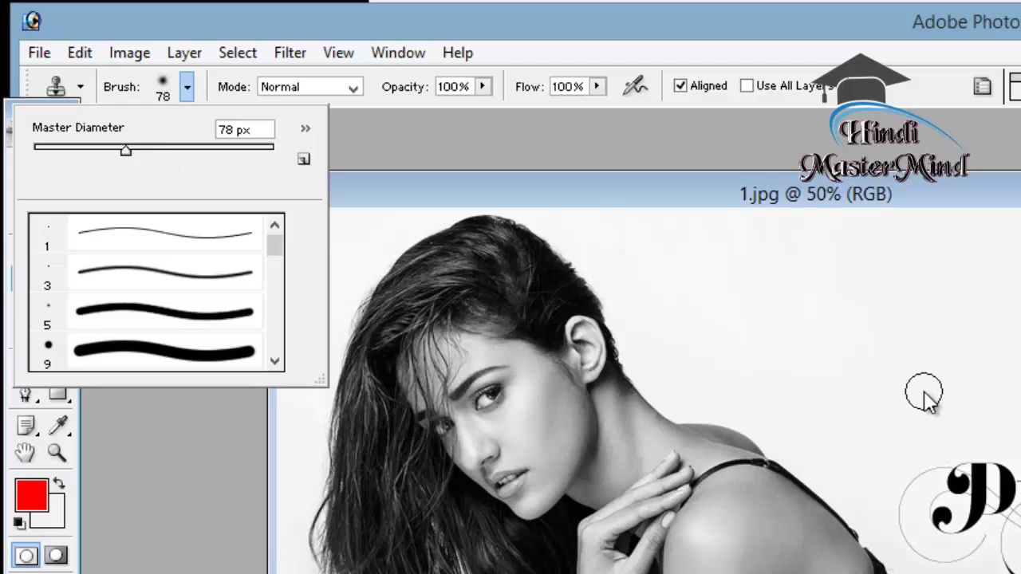
pyautogui.click(169, 148)
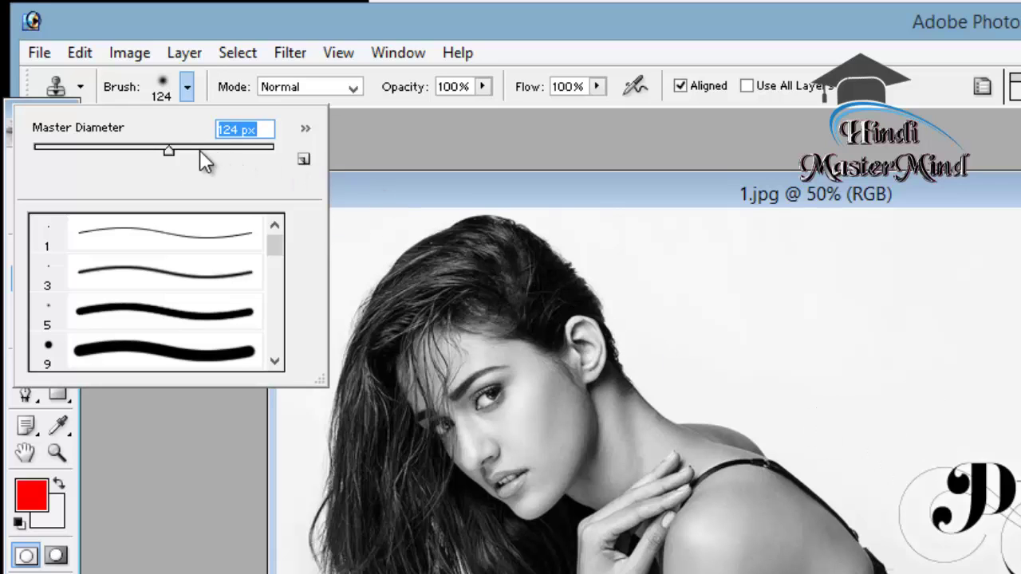
pyautogui.click(199, 150)
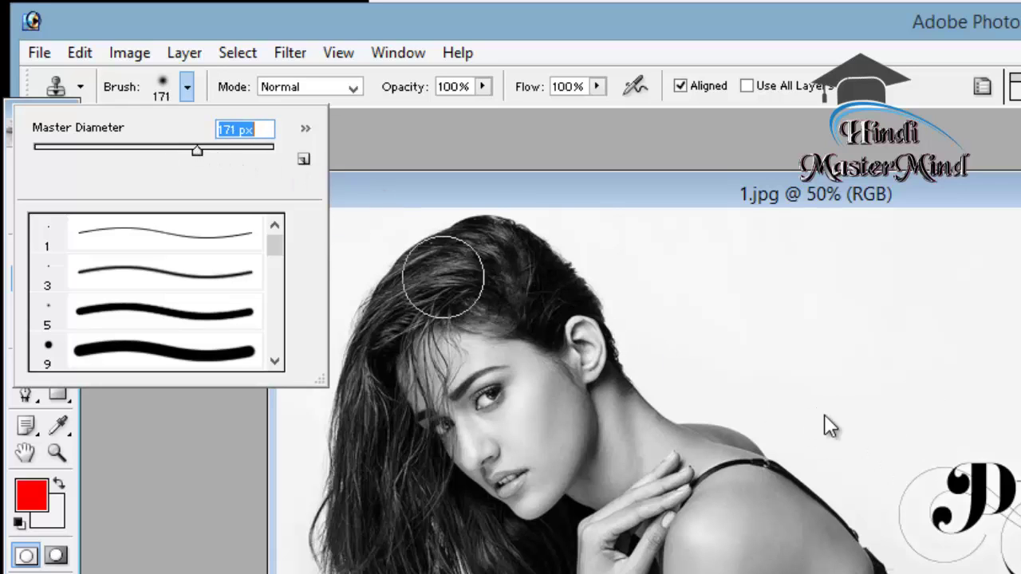
pyautogui.click(899, 396)
# - Try clone painting, dismiss the missing-source error, and open the opacity setting
pyautogui.click(899, 396)
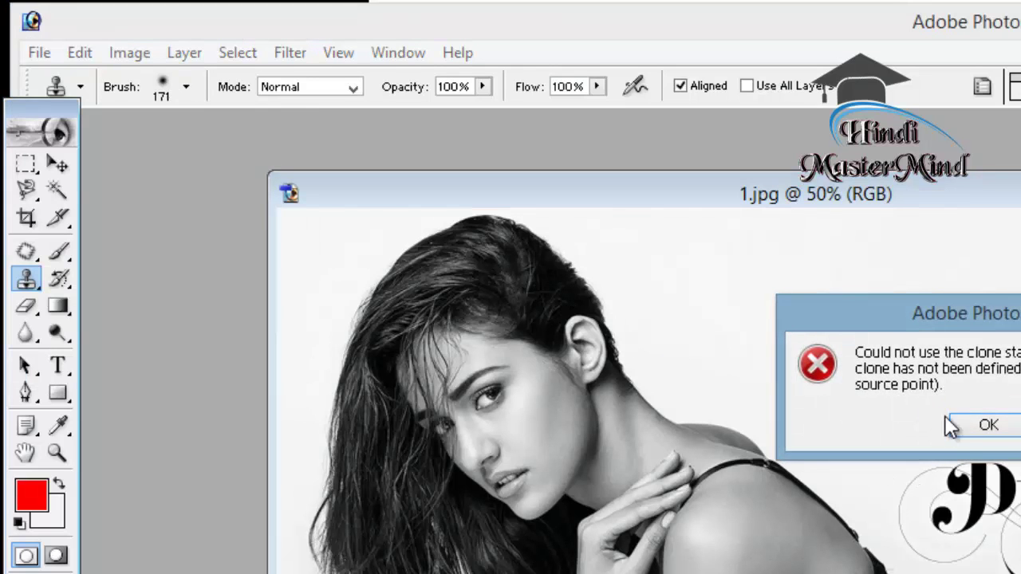
pyautogui.click(993, 428)
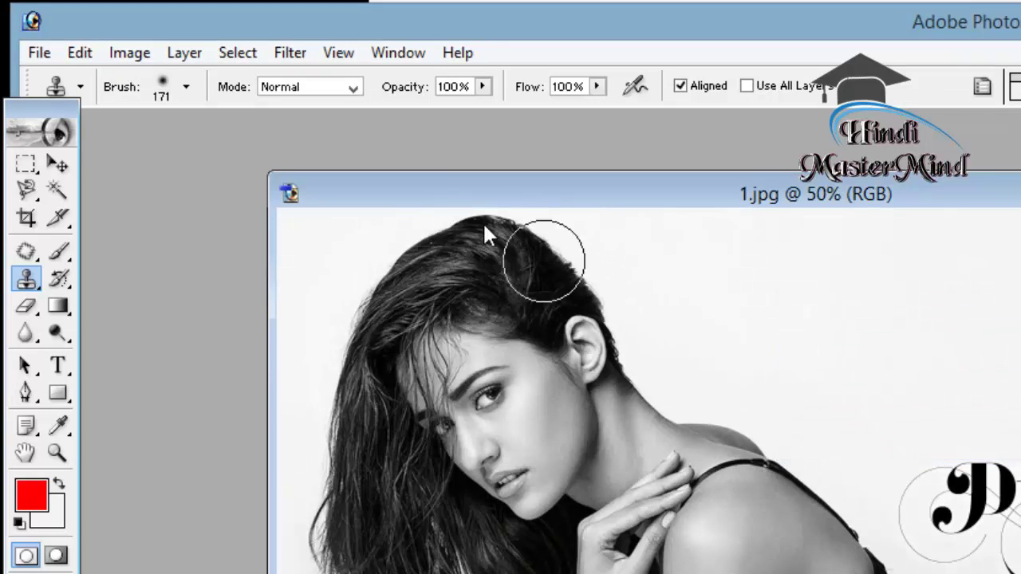
pyautogui.click(489, 86)
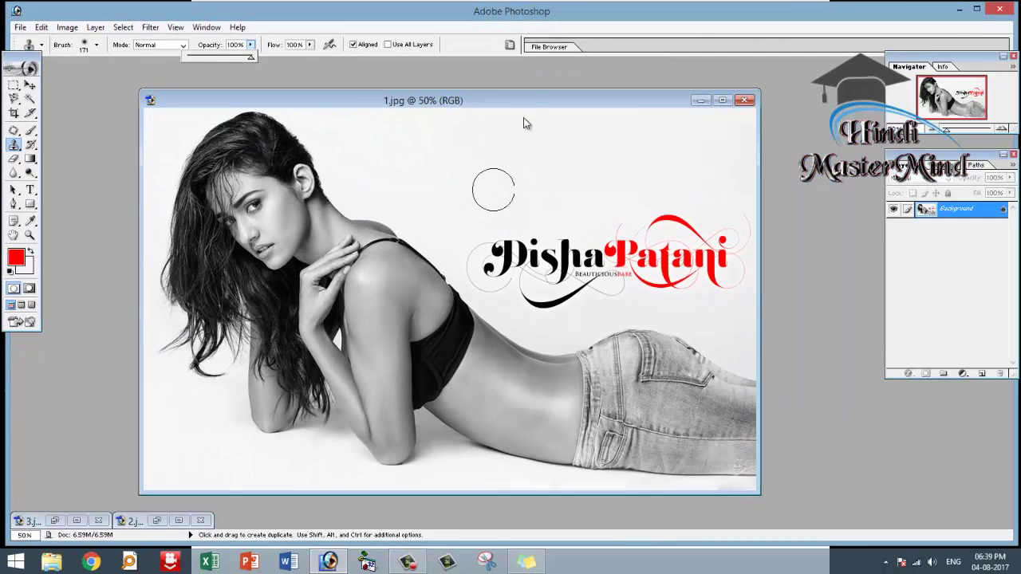
# - Sample 1.jpg's plain white backdrop just above the name logo as the Clone Stamp source
pyautogui.click(528, 96)
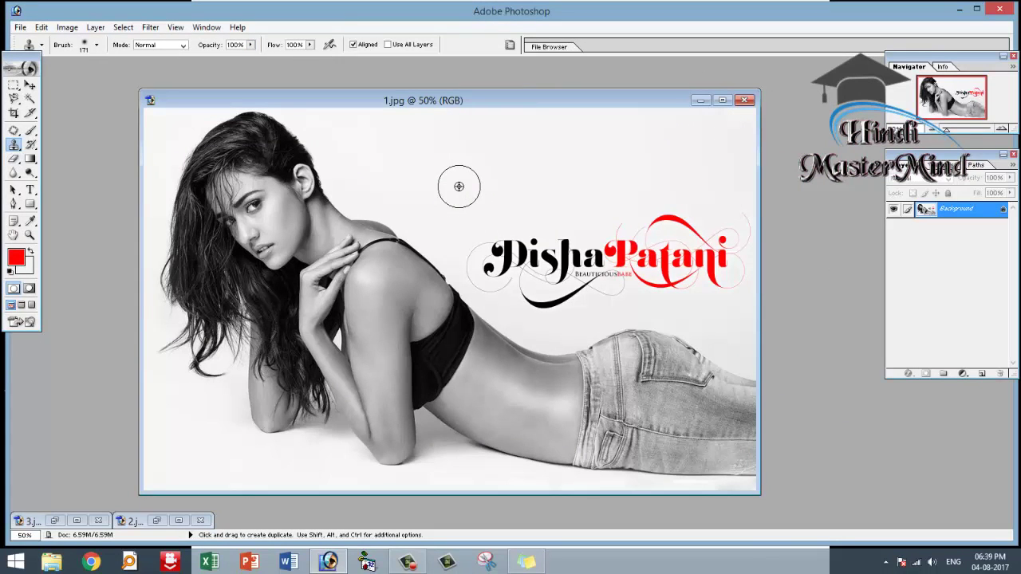
pyautogui.press('alt')
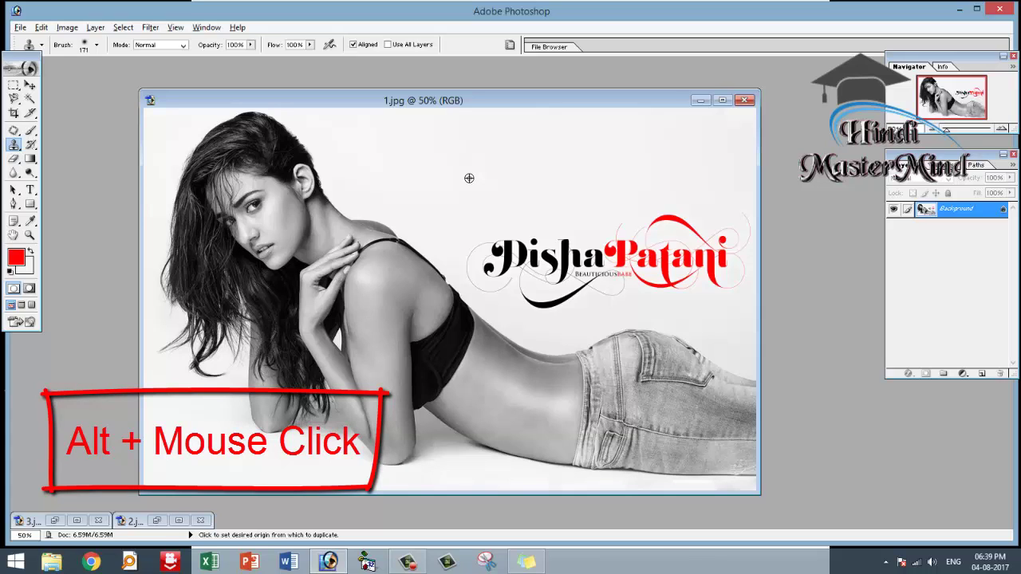
pyautogui.keyDown('alt'); pyautogui.click(499, 192); pyautogui.keyUp('alt')
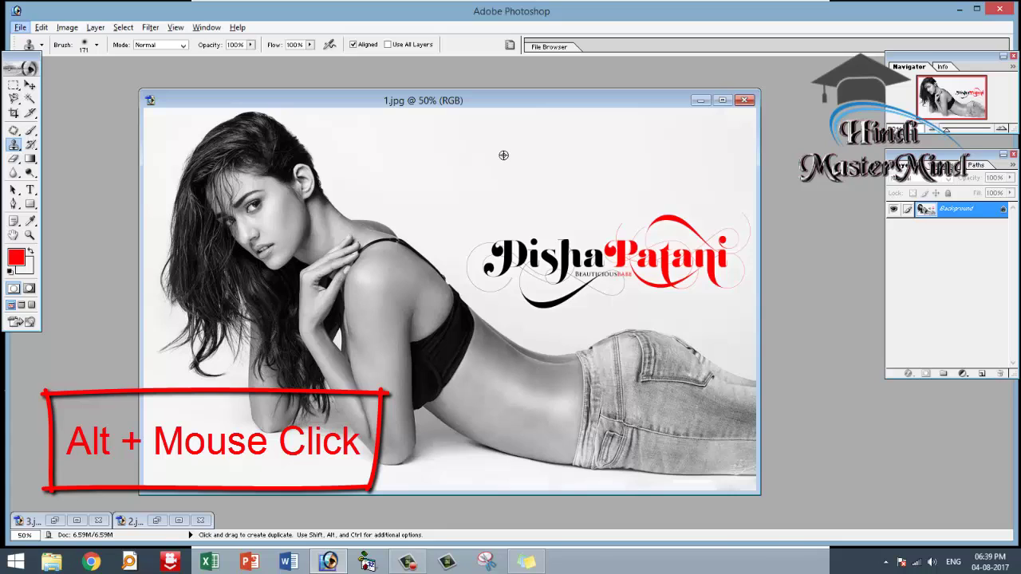
pyautogui.press('alt')
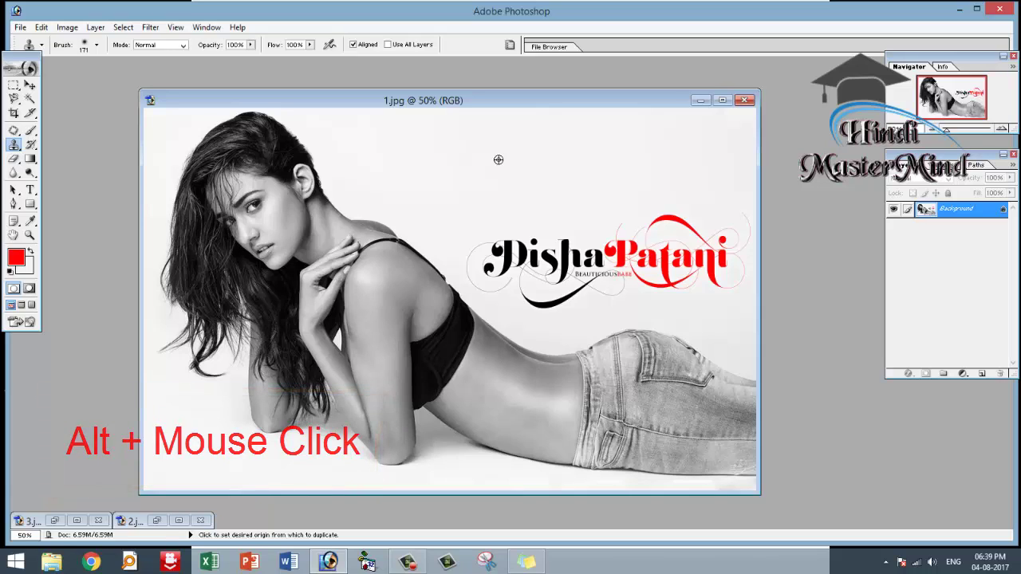
pyautogui.keyDown('alt'); pyautogui.click(499, 160); pyautogui.keyUp('alt')
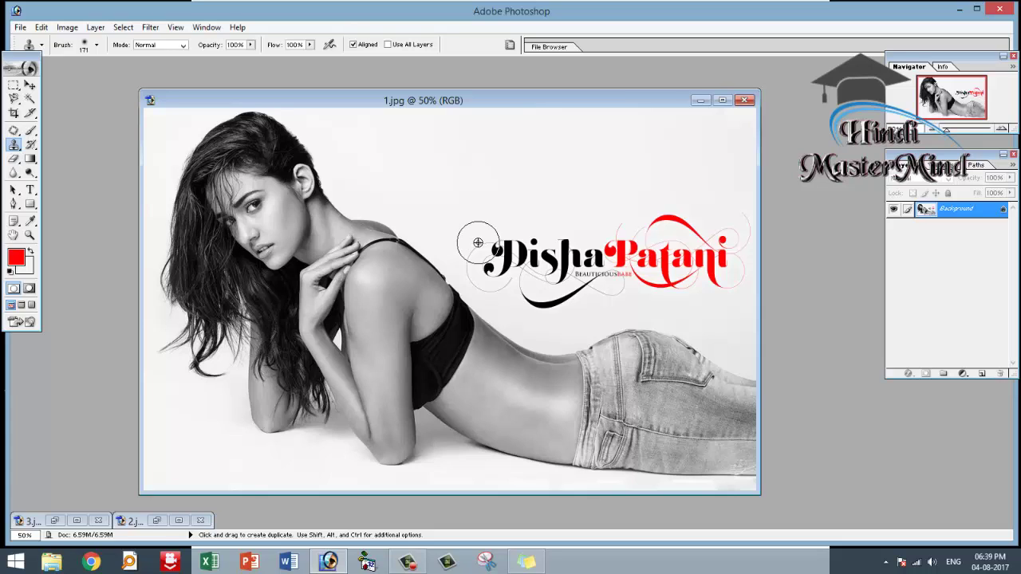
# - Clone-stamp white backdrop over the logo's black lettering and red letters in 1.jpg
pyautogui.click(477, 243)
pyautogui.moveTo(478, 243)
pyautogui.mouseDown()
pyautogui.moveTo(594, 251)
pyautogui.moveTo(474, 258)
pyautogui.moveTo(509, 282)
pyautogui.moveTo(485, 276)
pyautogui.moveTo(481, 267)
pyautogui.moveTo(537, 289)
pyautogui.moveTo(569, 288)
pyautogui.moveTo(544, 283)
pyautogui.moveTo(563, 271)
pyautogui.moveTo(639, 271)
pyautogui.moveTo(577, 248)
pyautogui.moveTo(640, 241)
pyautogui.moveTo(586, 234)
pyautogui.mouseUp()
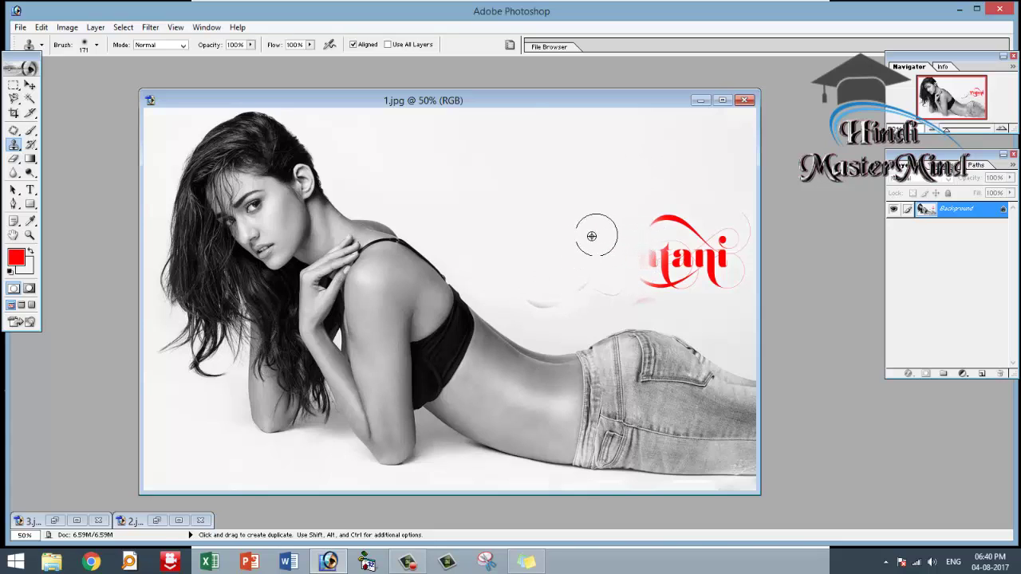
pyautogui.keyDown('alt'); pyautogui.click(508, 209); pyautogui.keyUp('alt')
pyautogui.moveTo(511, 282)
pyautogui.mouseDown()
pyautogui.moveTo(546, 297)
pyautogui.moveTo(588, 282)
pyautogui.moveTo(627, 288)
pyautogui.mouseUp()
pyautogui.keyDown('alt'); pyautogui.click(596, 178); pyautogui.keyUp('alt')
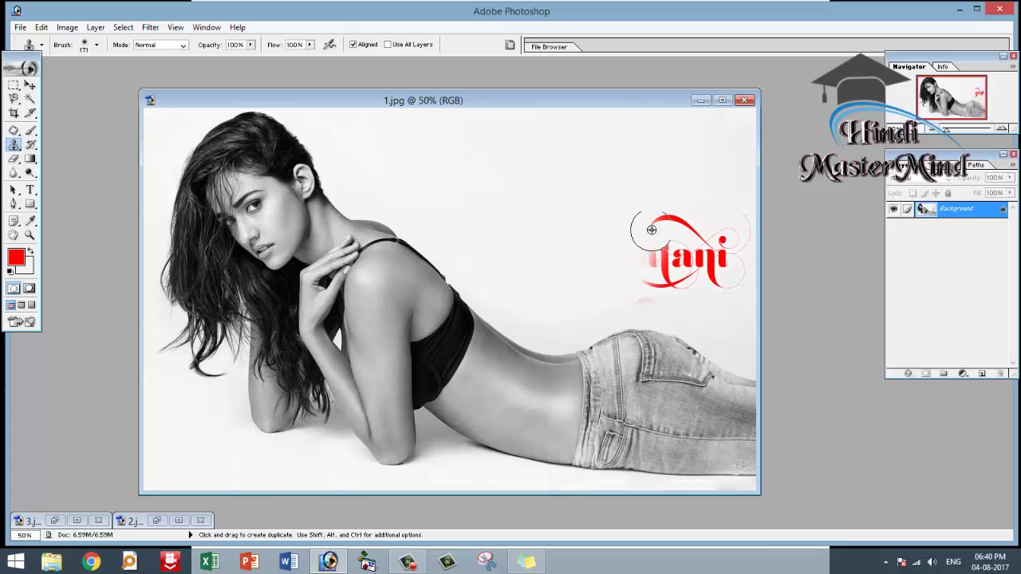
pyautogui.moveTo(646, 228)
pyautogui.mouseDown()
pyautogui.moveTo(646, 271)
pyautogui.moveTo(659, 290)
pyautogui.moveTo(625, 296)
pyautogui.moveTo(667, 280)
pyautogui.moveTo(695, 226)
pyautogui.moveTo(693, 278)
pyautogui.moveTo(711, 219)
pyautogui.moveTo(725, 279)
pyautogui.moveTo(736, 209)
pyautogui.moveTo(734, 243)
pyautogui.mouseUp()
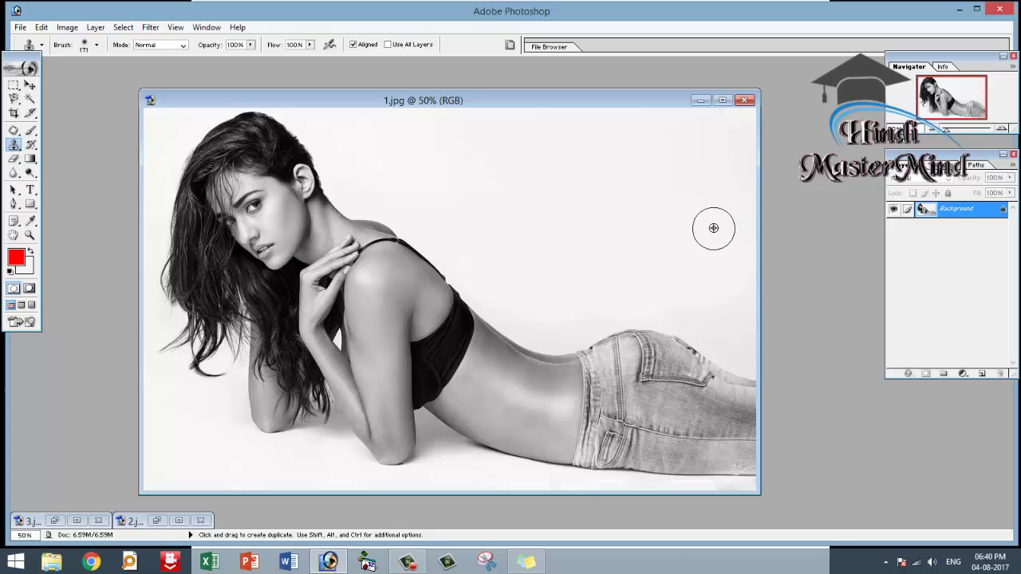
pyautogui.hotkey('ctrl', '-')
pyautogui.hotkey('ctrl', '-')
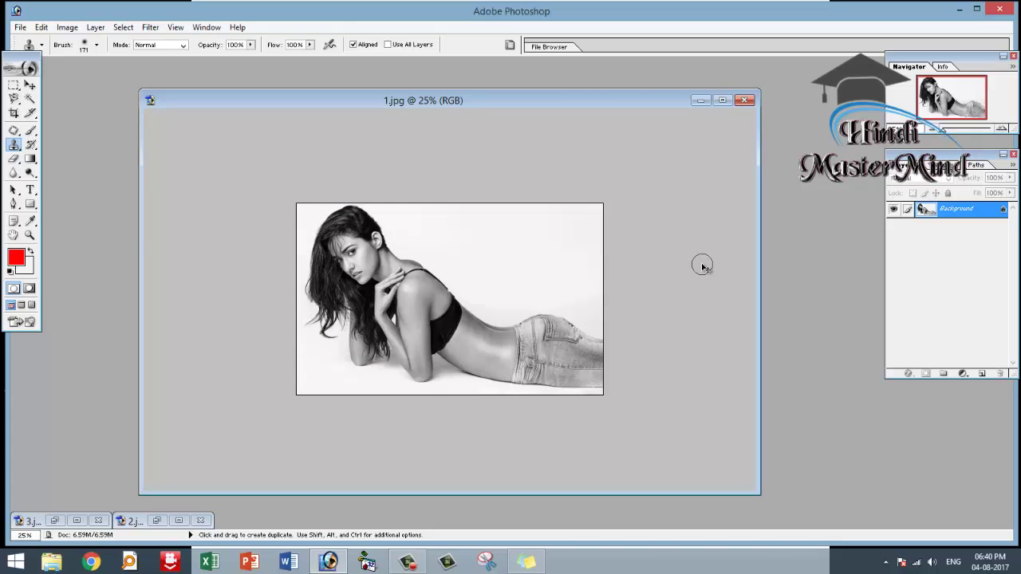
pyautogui.press('ctrl')
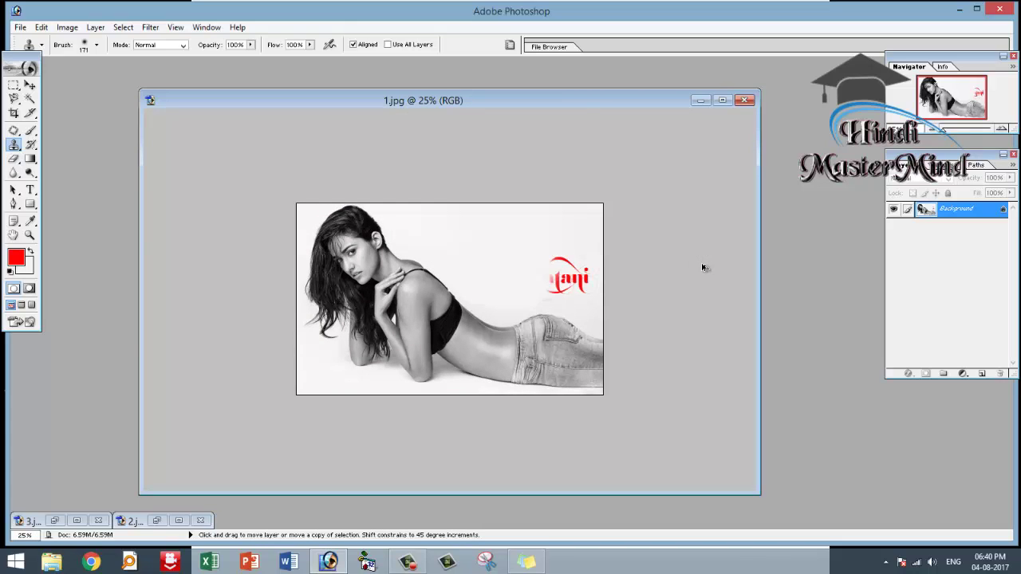